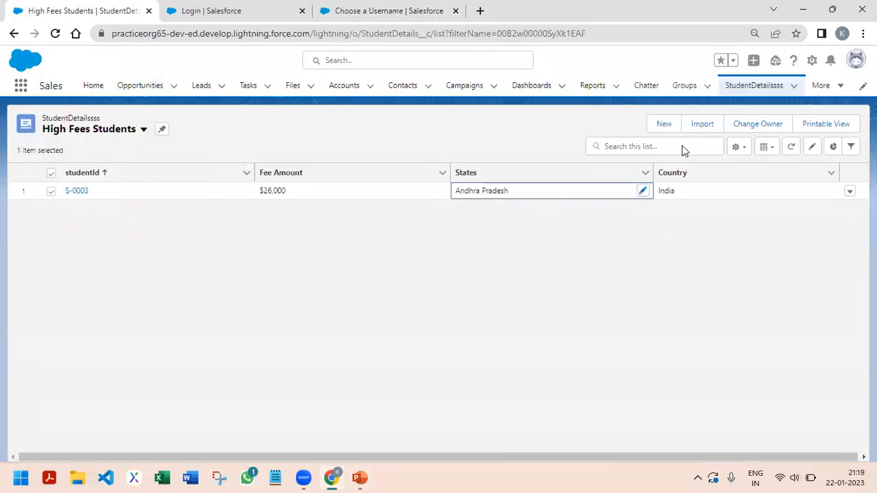
# Reload the page and open the "I am in USA" record from the recently viewed accounts
pyautogui.click(55, 34)
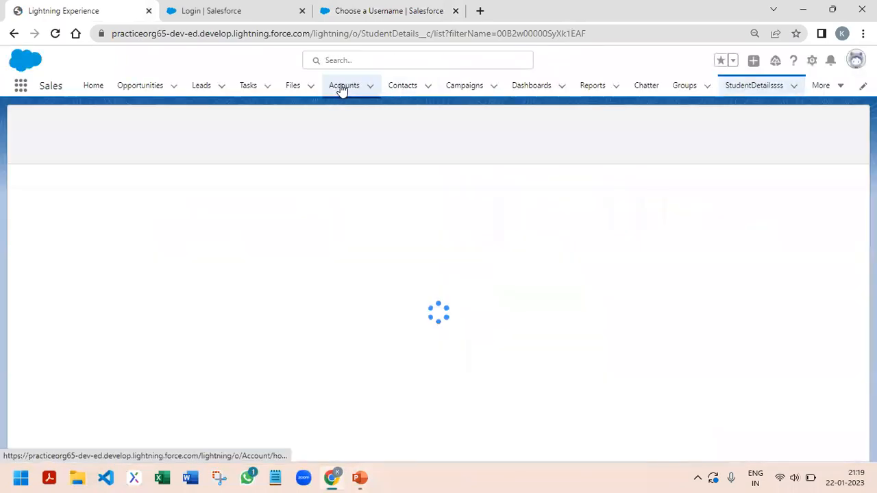
pyautogui.click(343, 90)
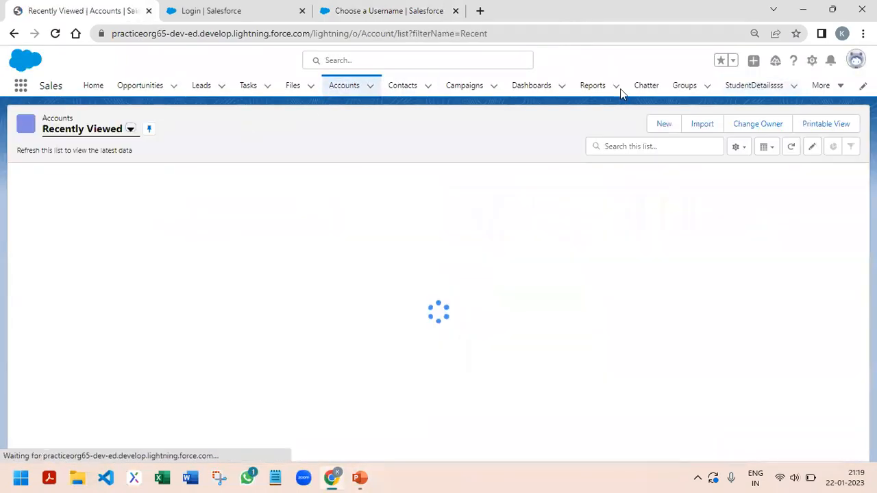
pyautogui.scroll(-1, 374, 201)
pyautogui.scroll(1, 80, 213)
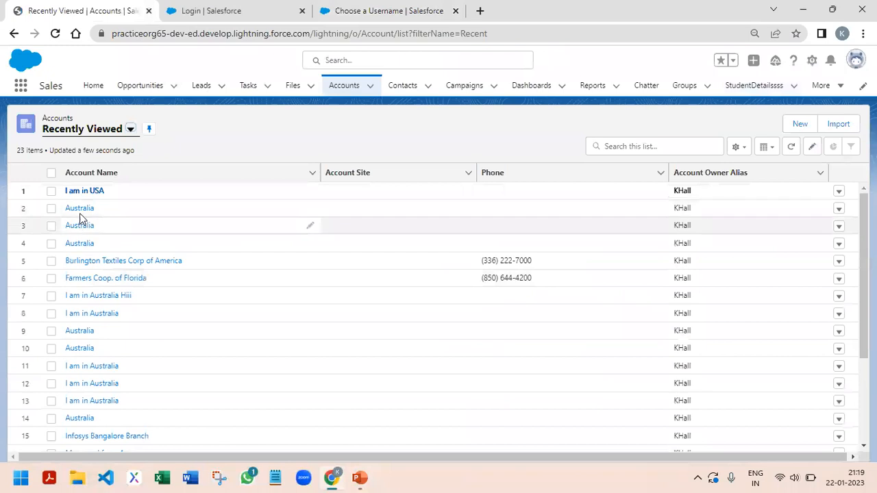
pyautogui.click(81, 195)
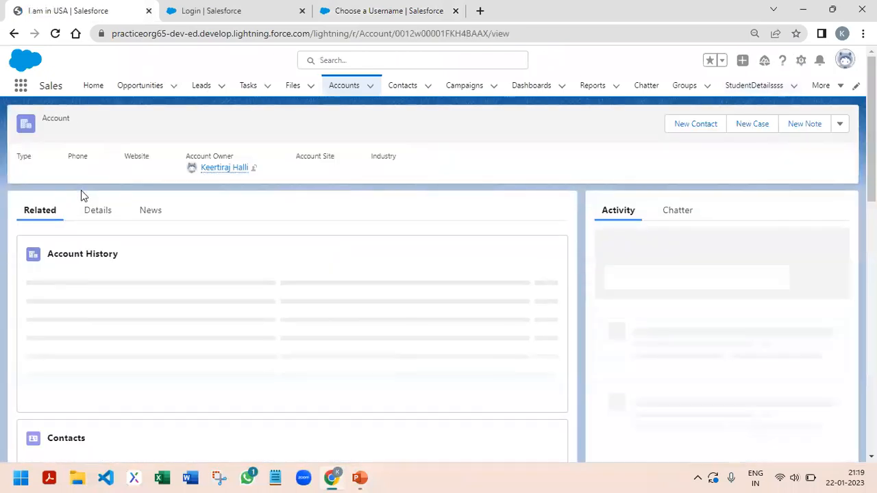
# Change the account name to "I am in UK" in the record's details and save it
pyautogui.click(93, 213)
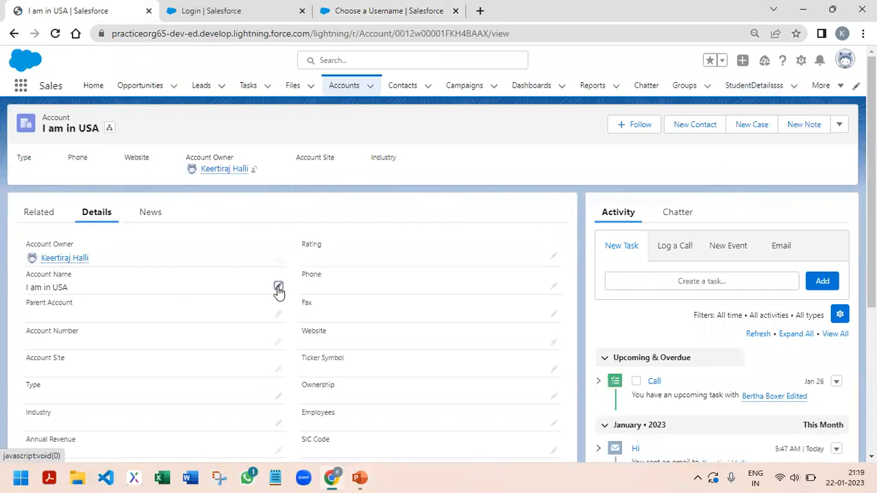
pyautogui.click(278, 287)
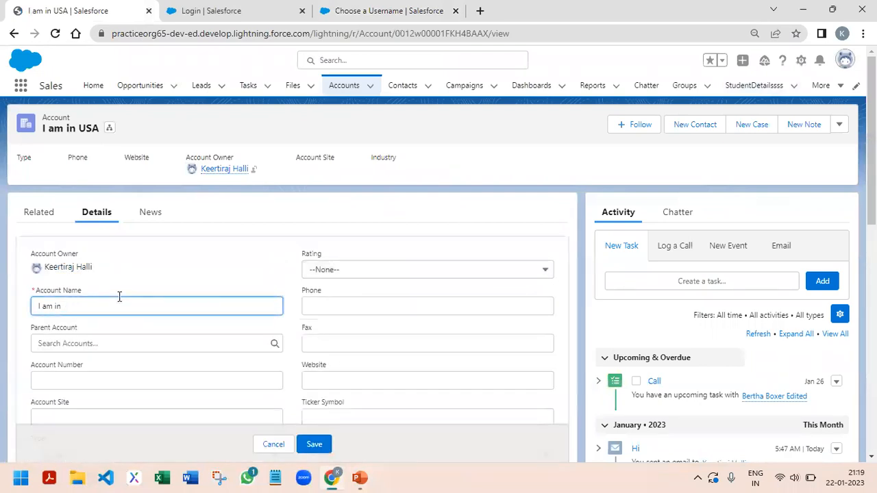
pyautogui.click(305, 444)
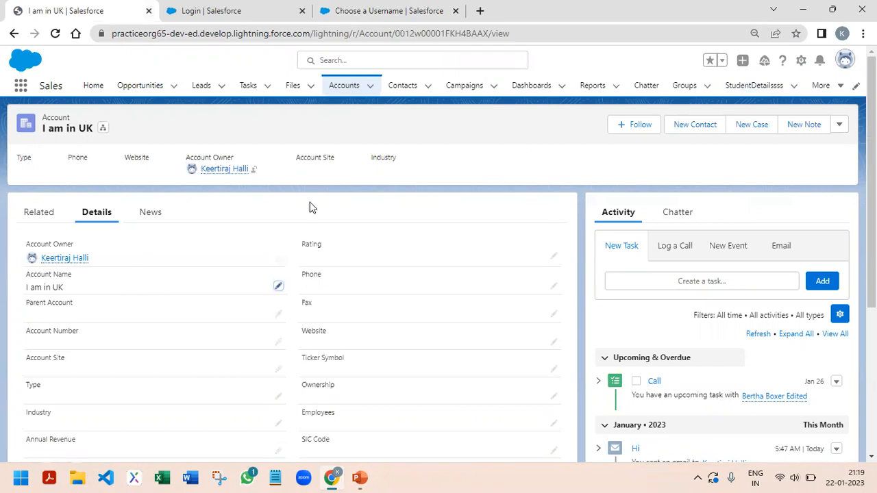
# Examine the newest account history entry's date, changed field, original value and new value
pyautogui.click(38, 217)
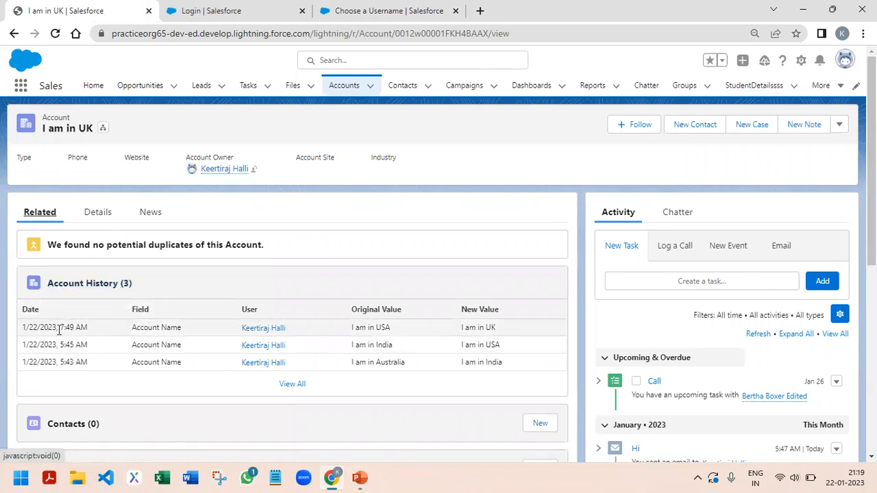
pyautogui.moveTo(28, 328); pyautogui.dragTo(89, 327)
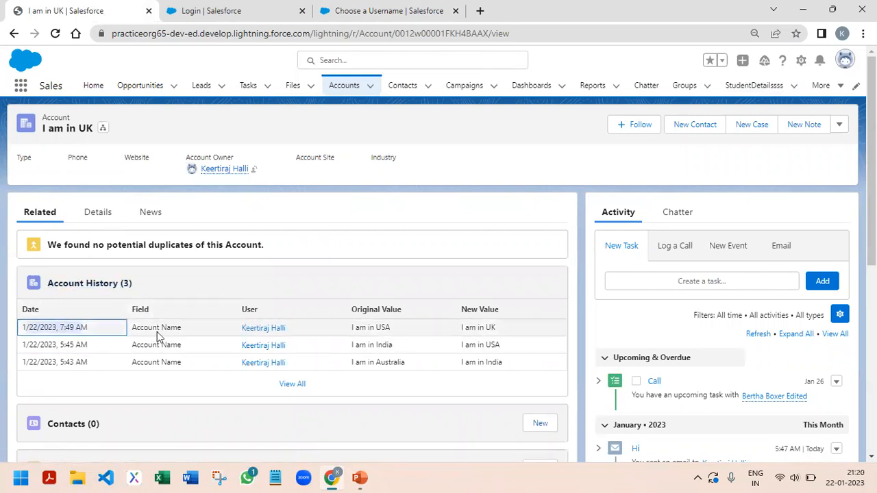
pyautogui.click(140, 329)
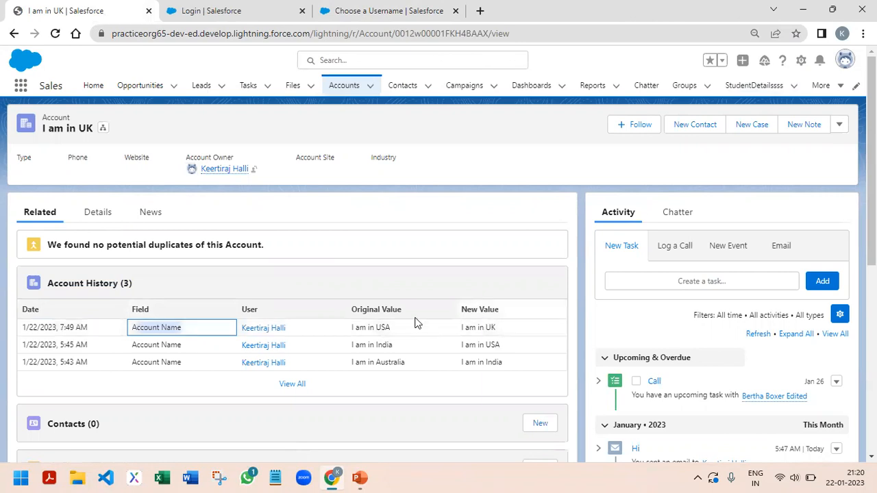
pyautogui.click(391, 329)
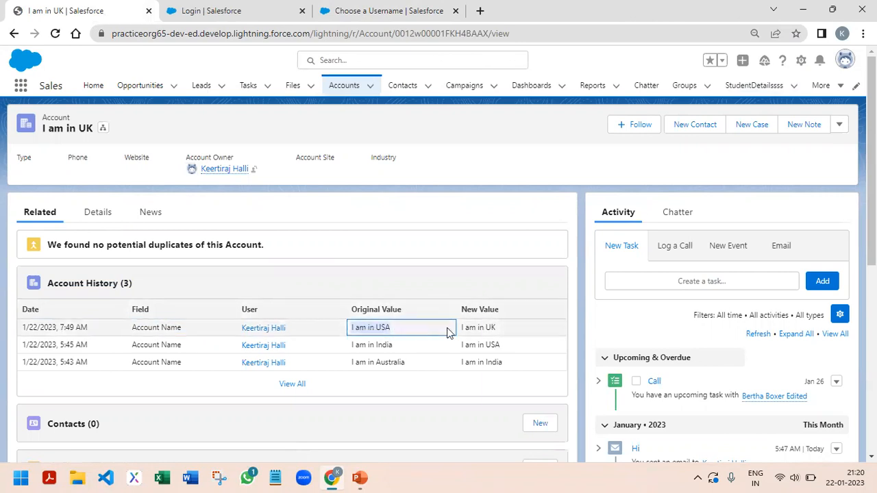
pyautogui.moveTo(460, 331); pyautogui.dragTo(514, 329)
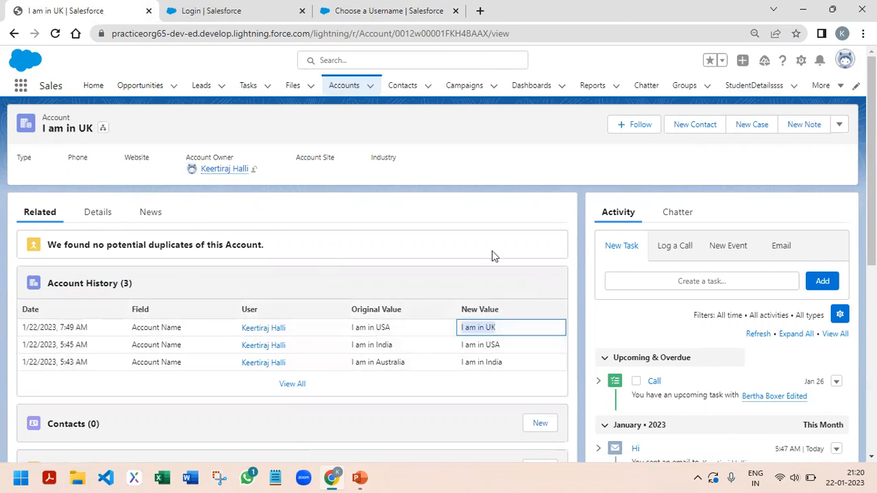
# Change the account name to "I am in Ukraine", save it and show the record's account history
pyautogui.click(98, 213)
pyautogui.click(278, 288)
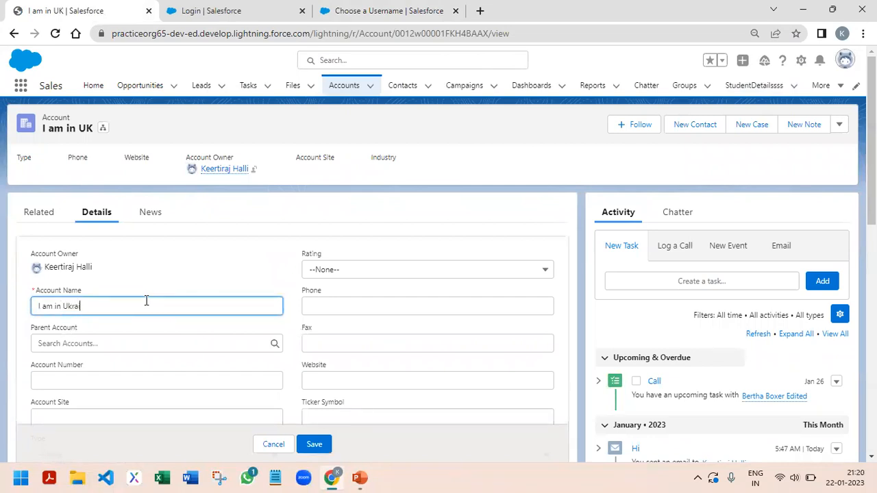
pyautogui.click(520, 425)
pyautogui.click(316, 444)
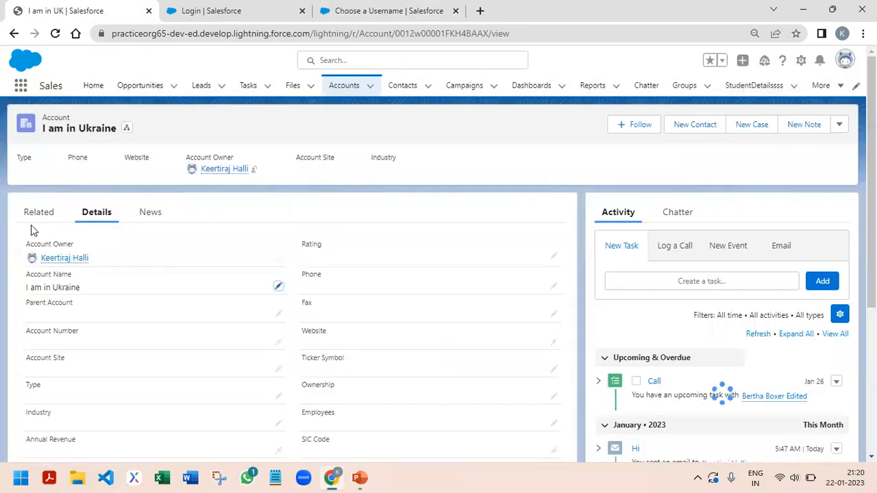
pyautogui.click(35, 218)
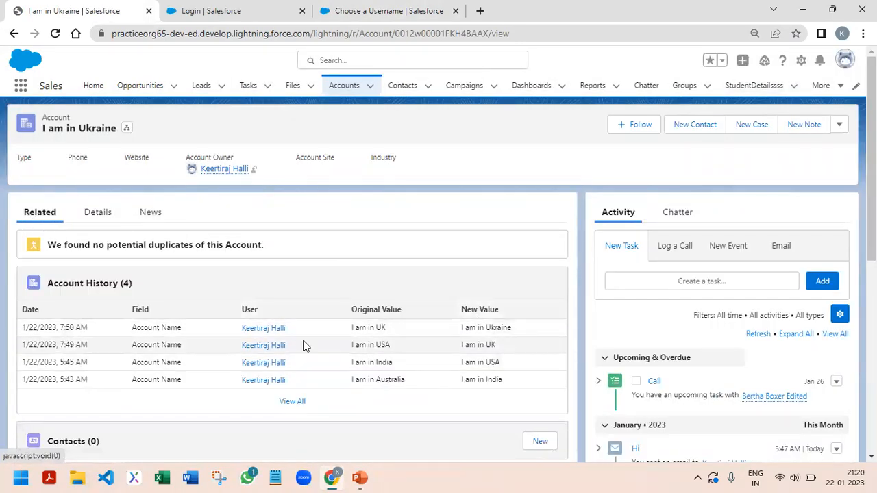
# Examine the related lists in the Account object's Account Layout, and open the object's fields and relationships
pyautogui.click(801, 61)
pyautogui.click(741, 212)
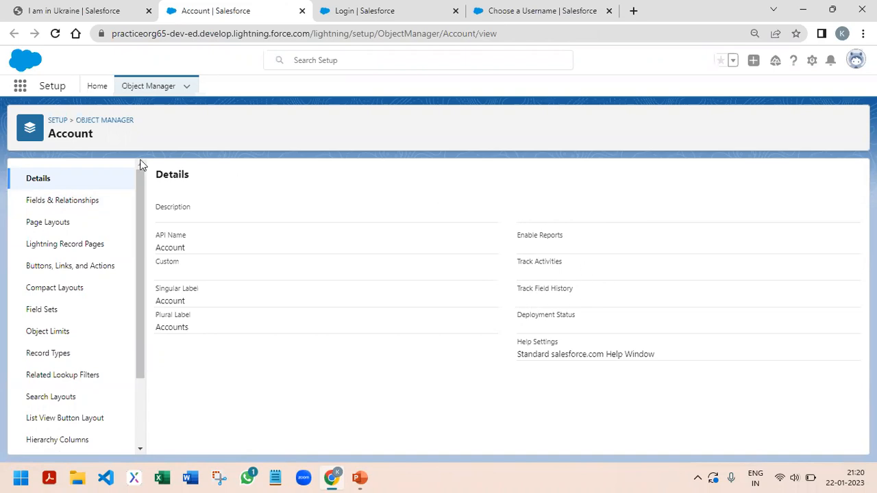
pyautogui.click(155, 87)
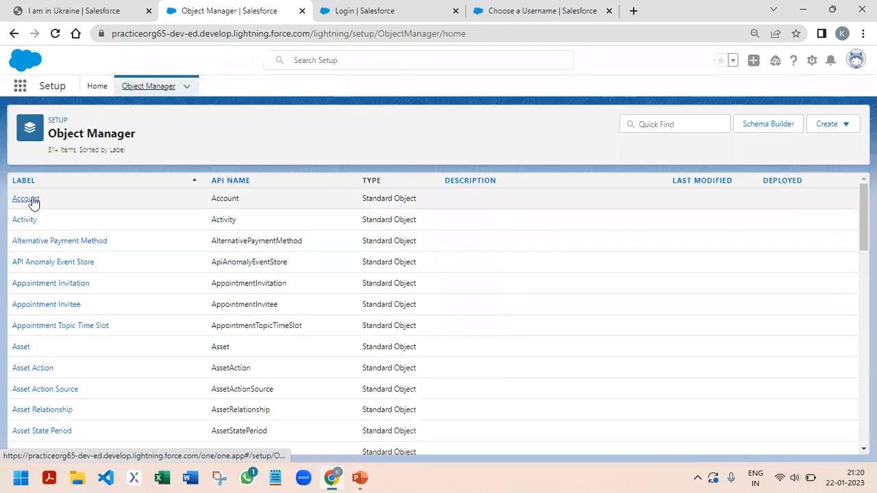
pyautogui.click(34, 199)
pyautogui.click(59, 224)
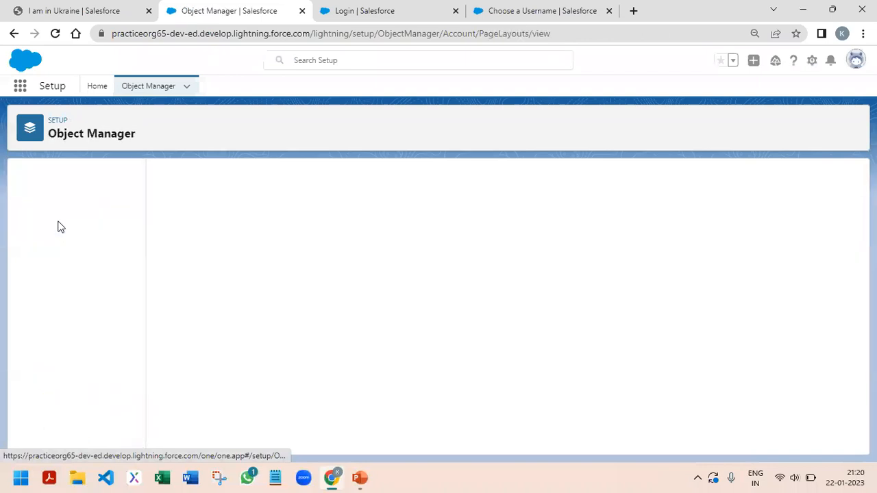
pyautogui.click(176, 315)
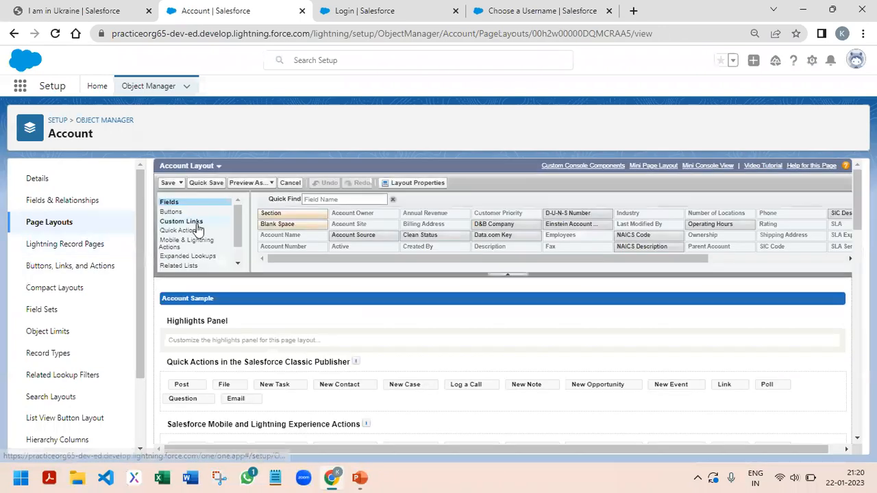
pyautogui.scroll(-4, 192, 262)
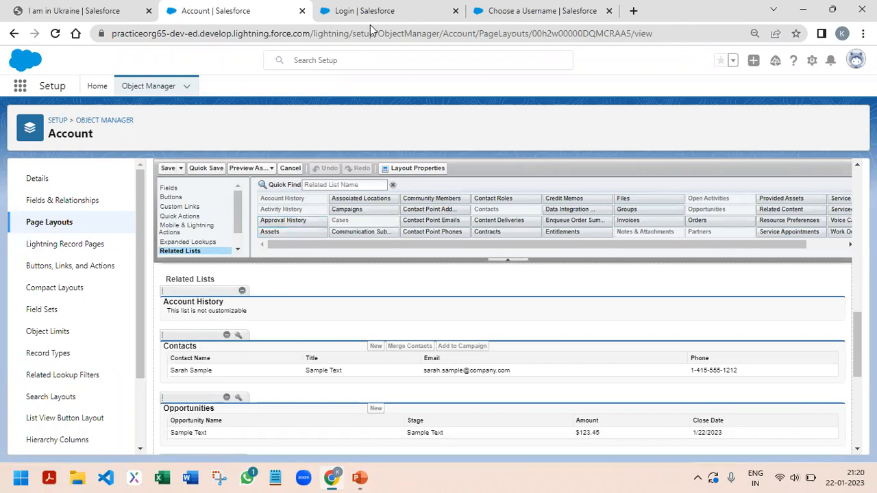
pyautogui.click(72, 201)
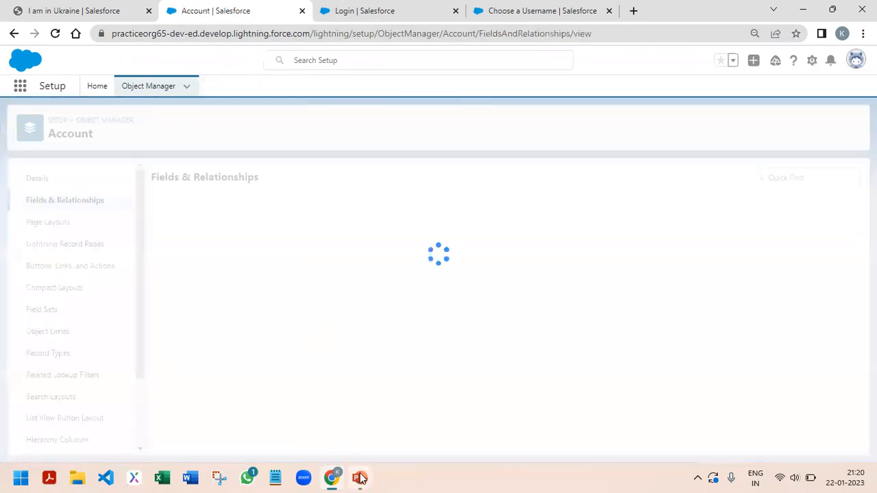
# Switch to the PowerPoint slide show, advance to question 12 on activities in Salesforce, and return to the Chrome browser
pyautogui.moveTo(359, 479)
pyautogui.click(429, 414)
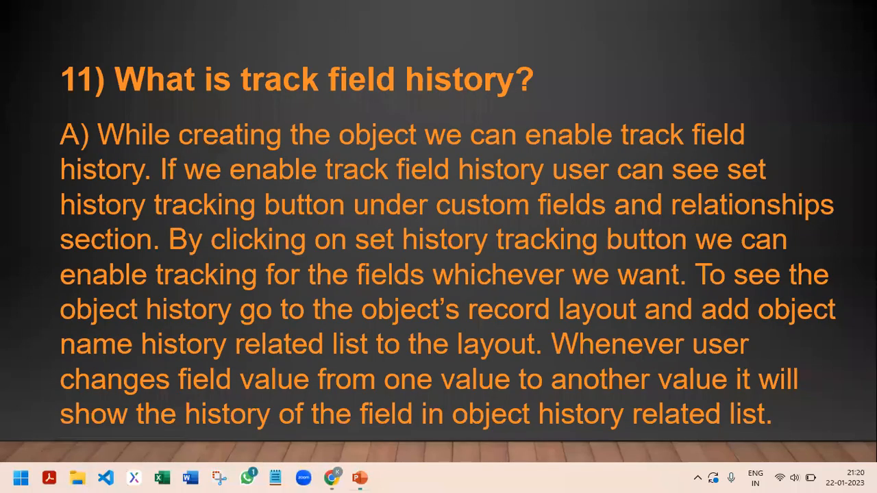
pyautogui.press('Right')
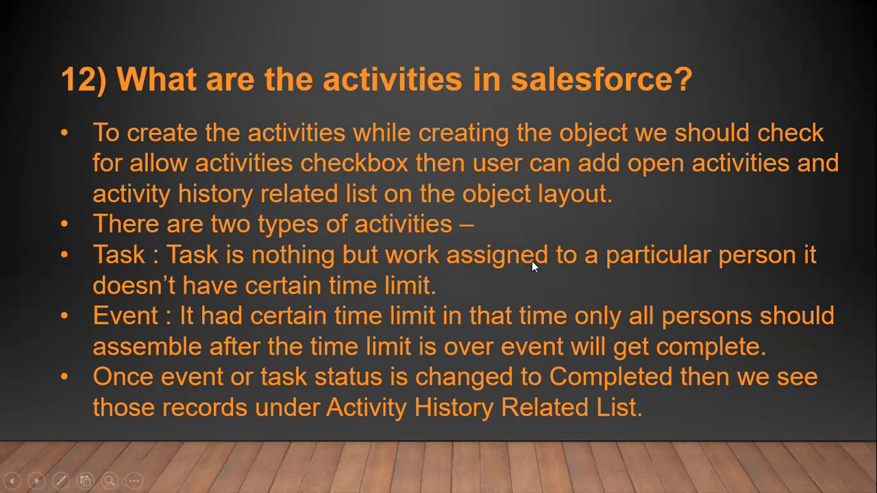
pyautogui.hotkey('alt', 'Tab')
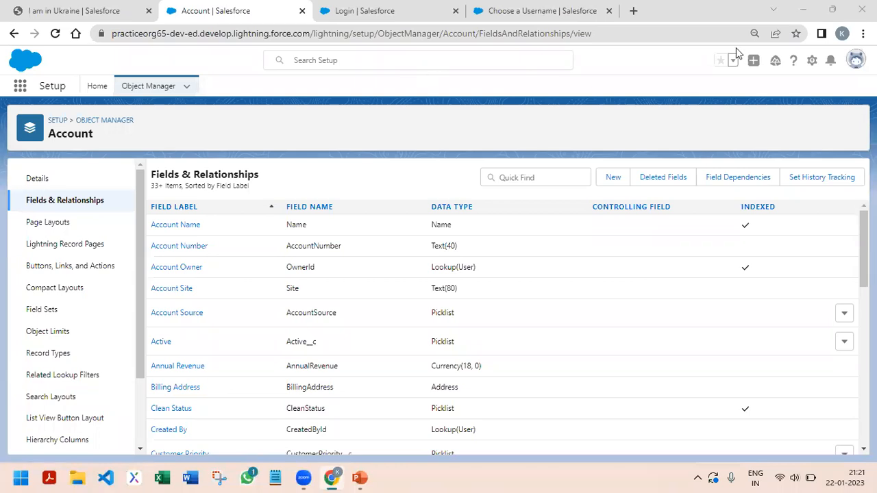
pyautogui.click(364, 11)
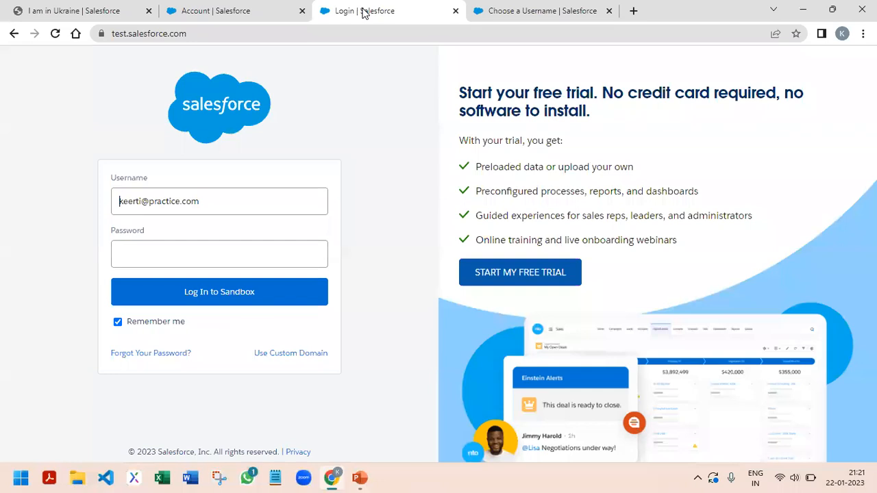
pyautogui.click(290, 10)
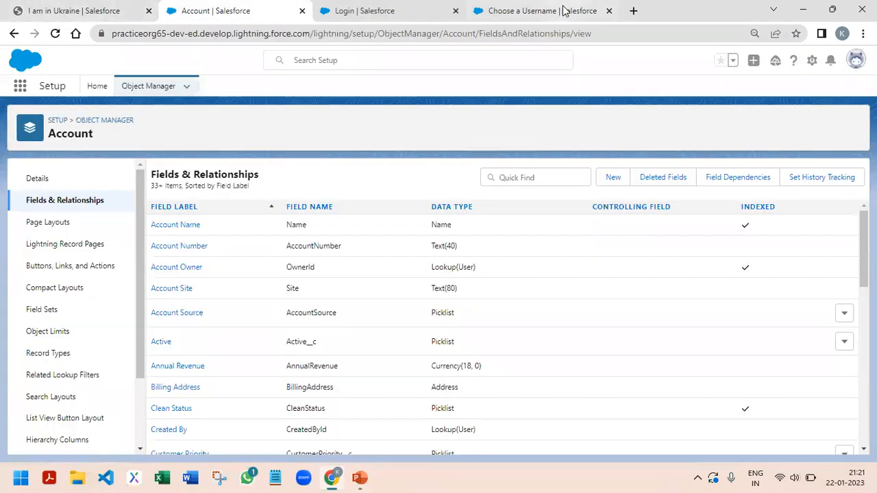
pyautogui.click(20, 86)
pyautogui.write('cas')
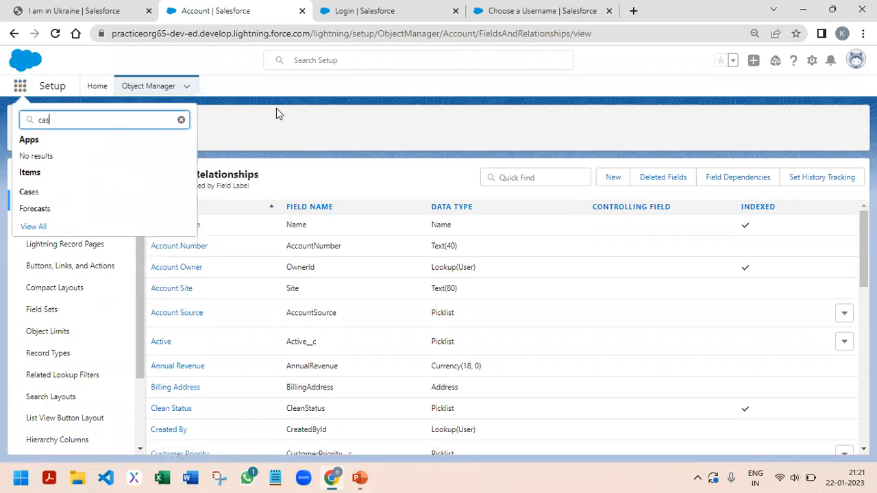
pyautogui.write('e')
pyautogui.press('Escape')
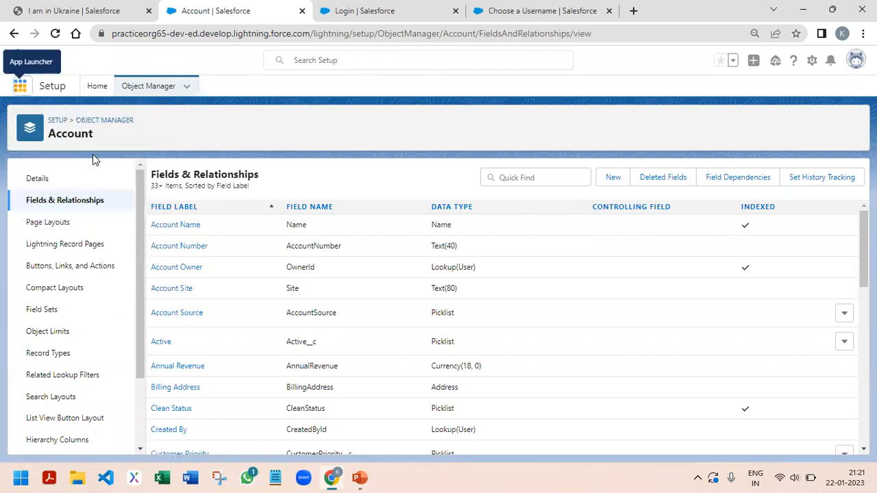
# Open the Sales app and close the Salesforce login and Choose a Username pages
pyautogui.click(19, 86)
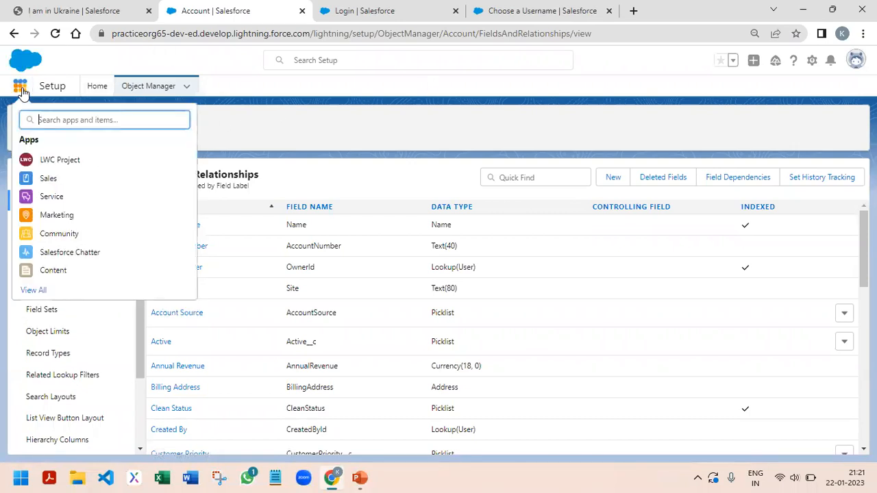
pyautogui.click(55, 178)
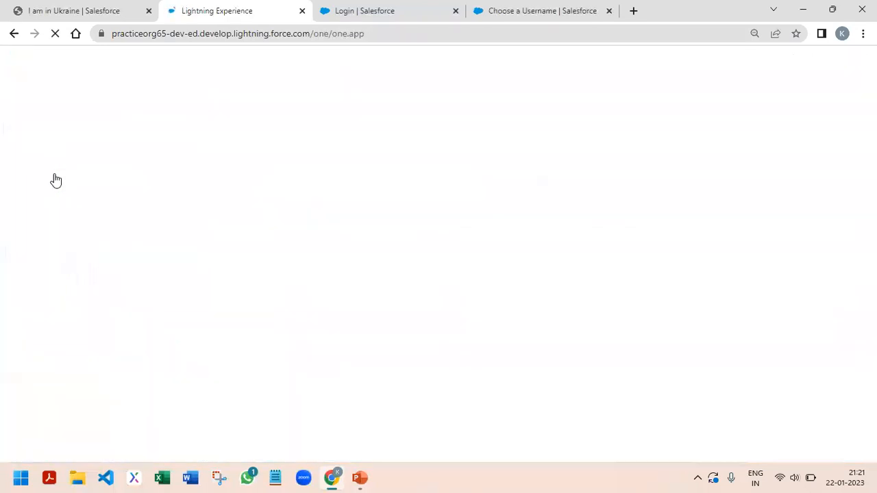
pyautogui.click(463, 11)
pyautogui.click(456, 10)
pyautogui.click(456, 10)
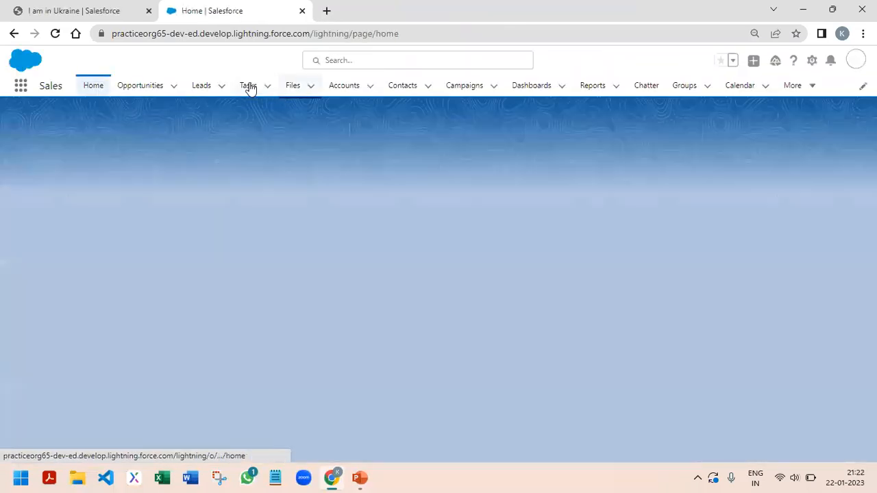
# Open the "I am in Ukraine" account, go to its object setup, and open the new object form in Object Manager
pyautogui.click(339, 87)
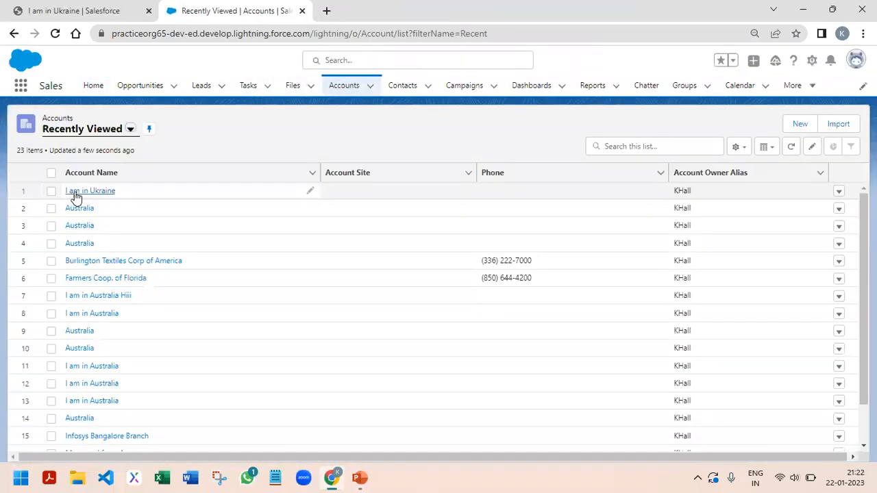
pyautogui.click(77, 193)
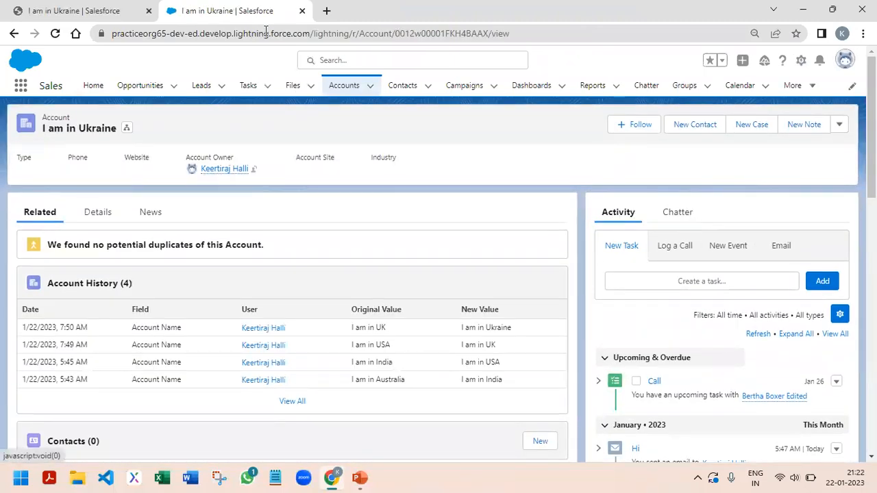
pyautogui.click(801, 60)
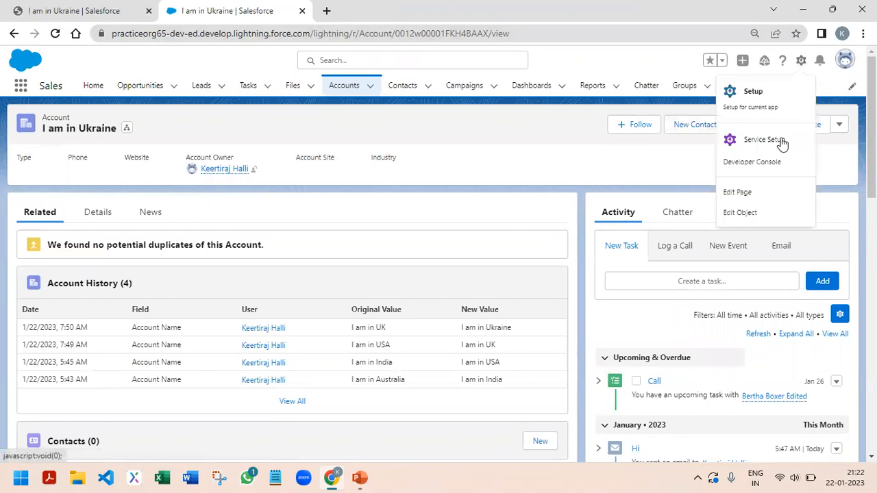
pyautogui.click(745, 215)
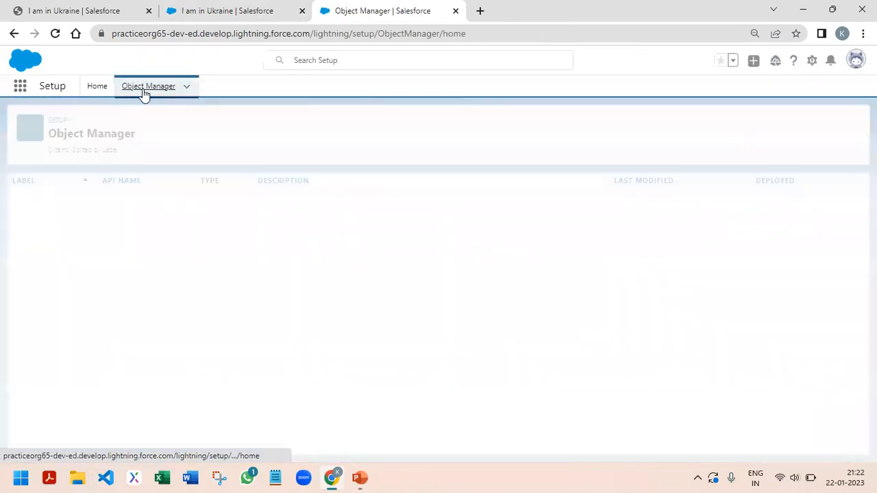
pyautogui.click(840, 122)
pyautogui.click(801, 155)
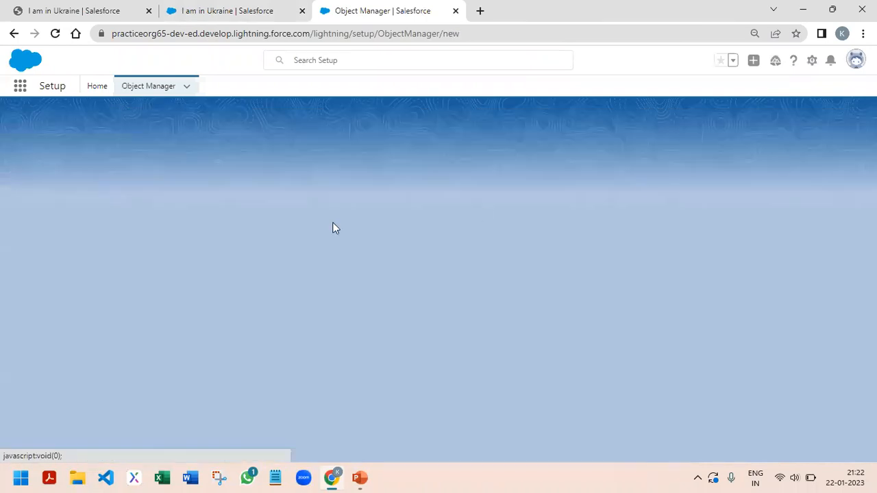
# Examine the Optional Features settings of the new custom object form, cancel it, and return to the "I am in Ukraine" account page
pyautogui.scroll(-10, 157, 343)
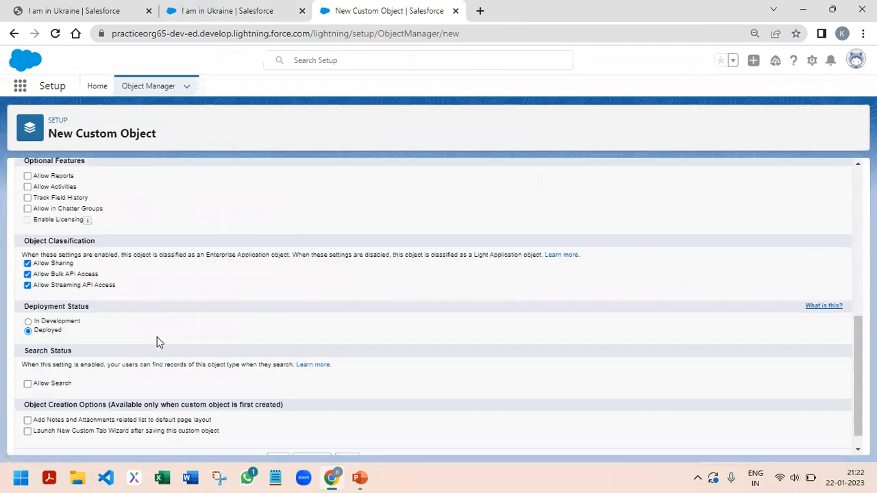
pyautogui.scroll(2, 121, 270)
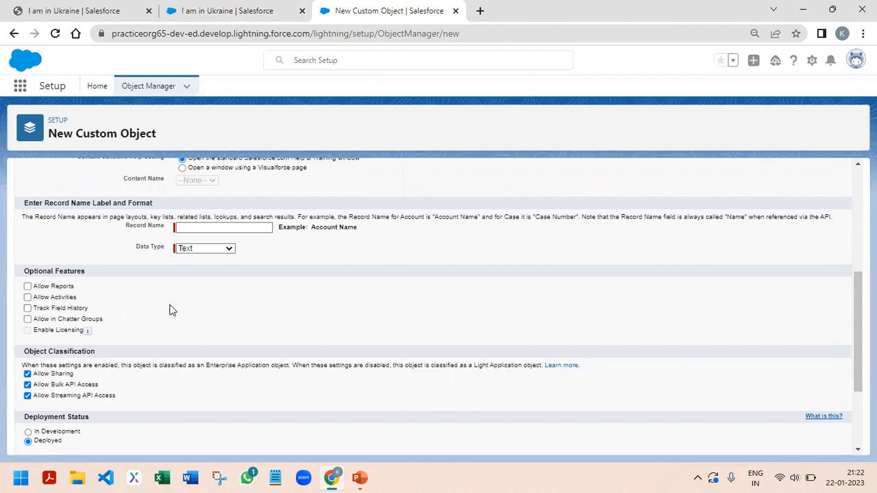
pyautogui.scroll(-3, 558, 276)
pyautogui.click(347, 440)
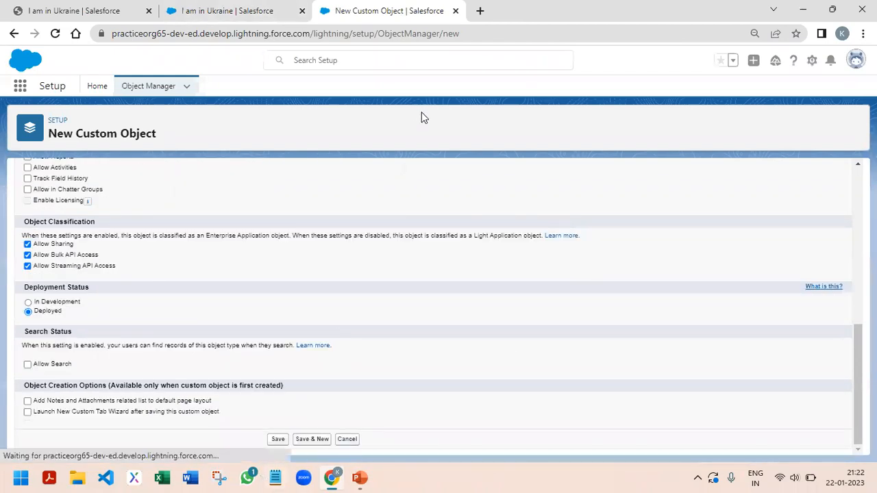
pyautogui.click(226, 12)
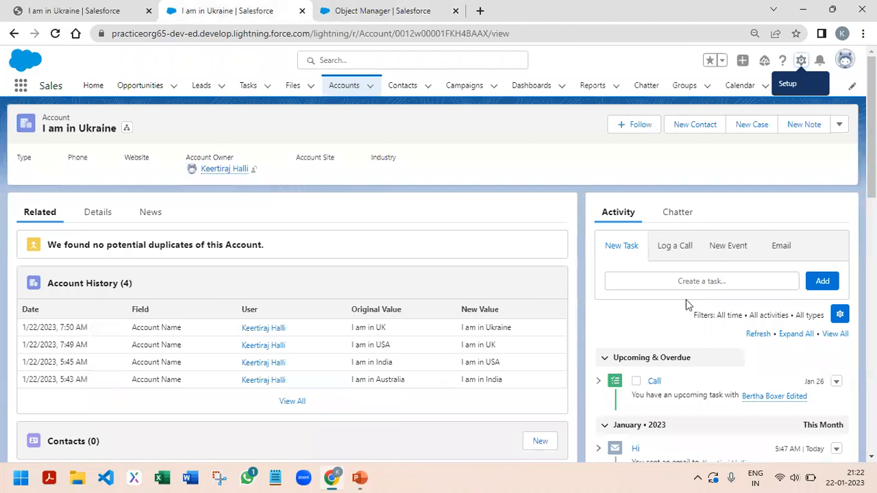
pyautogui.click(801, 60)
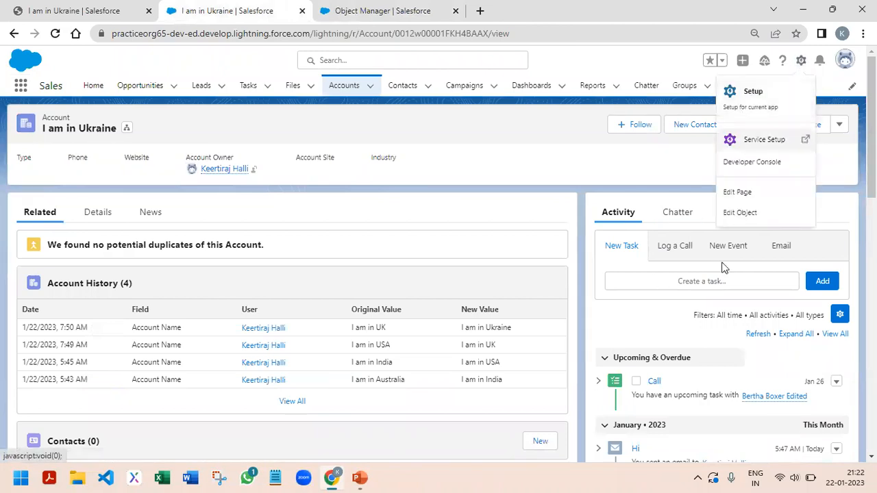
pyautogui.click(739, 193)
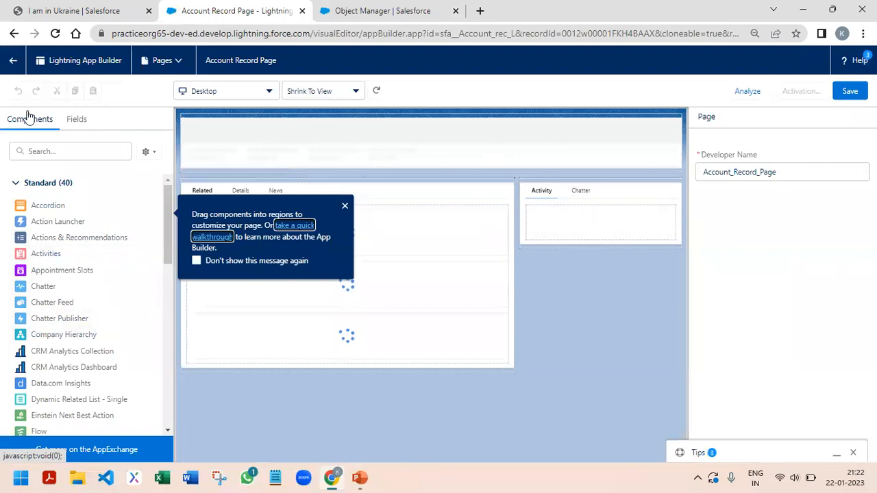
pyautogui.click(14, 61)
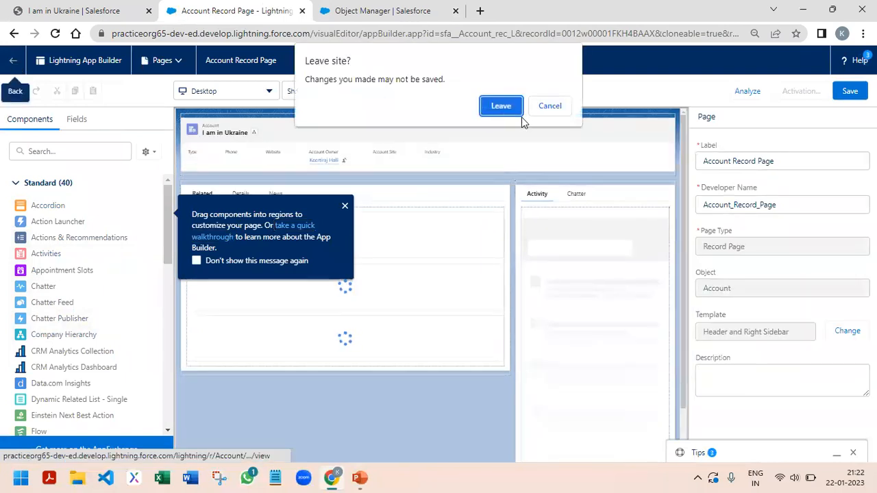
pyautogui.click(501, 106)
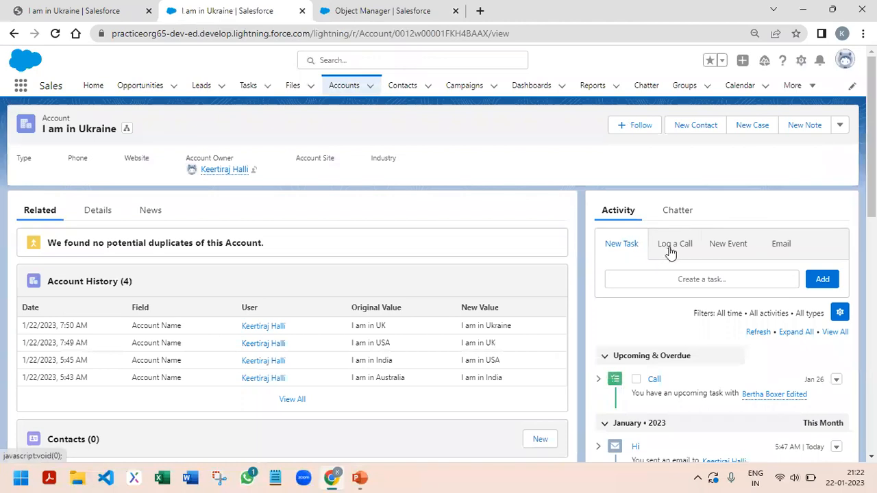
# Examine the account's Log a Call, New Event, Email and New Task activity forms
pyautogui.click(673, 250)
pyautogui.click(729, 251)
pyautogui.click(797, 251)
pyautogui.scroll(-2, 828, 217)
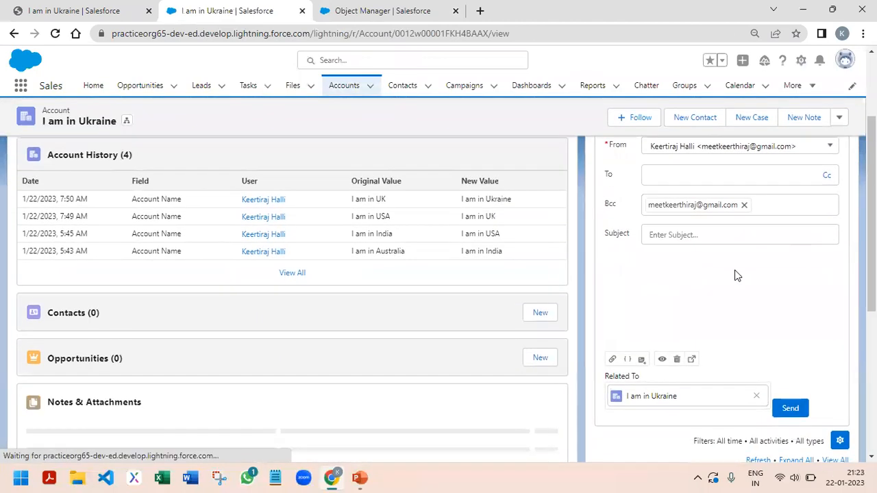
pyautogui.scroll(1, 765, 292)
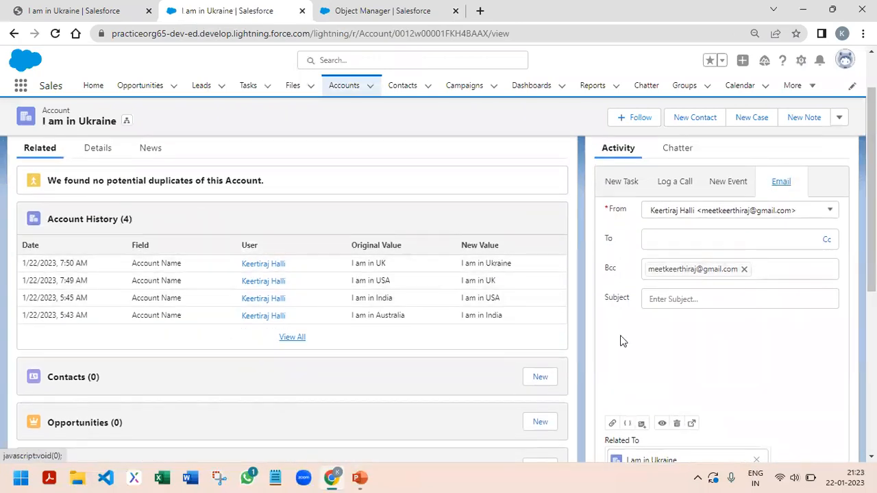
pyautogui.scroll(1, 623, 340)
pyautogui.click(673, 250)
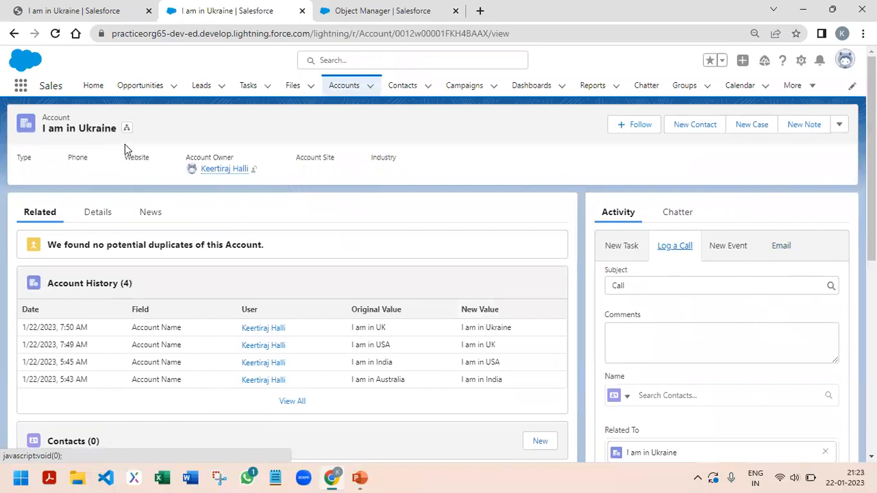
pyautogui.scroll(-3, 791, 302)
pyautogui.scroll(3, 791, 306)
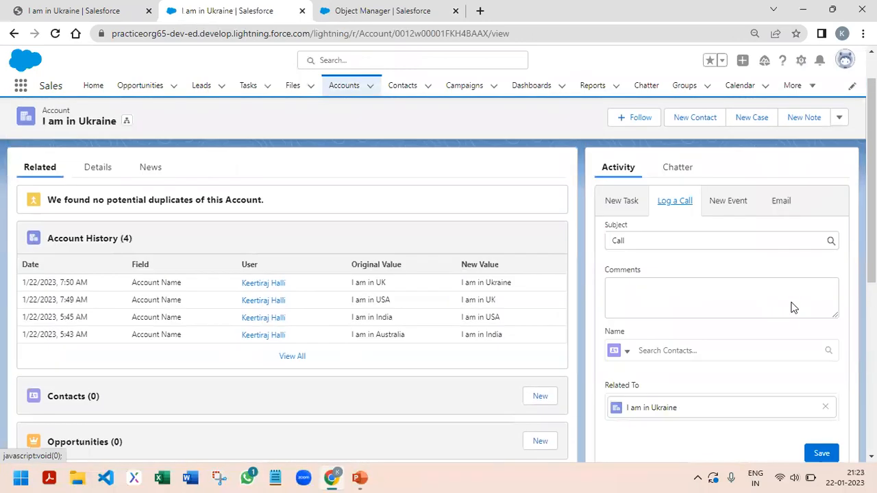
pyautogui.click(626, 252)
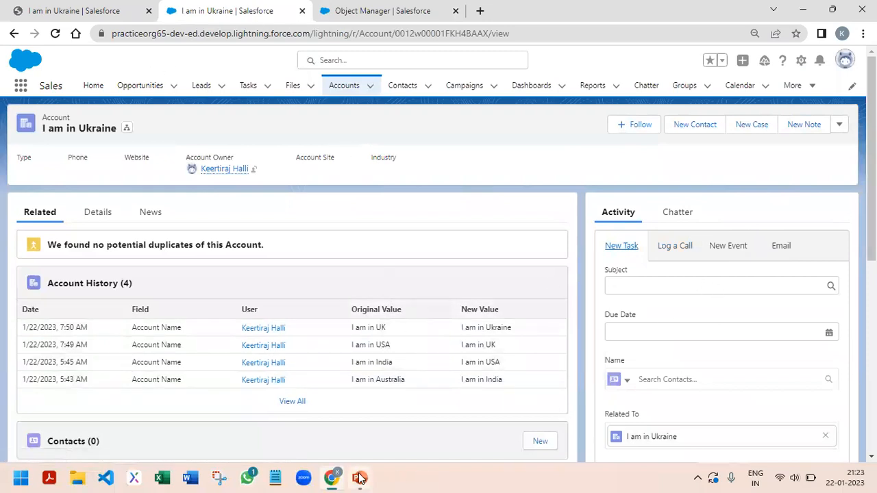
# Switch to the PowerPoint slide show, advance to question 13 on renaming the tab, and return to the Chrome browser
pyautogui.moveTo(359, 478)
pyautogui.click(430, 420)
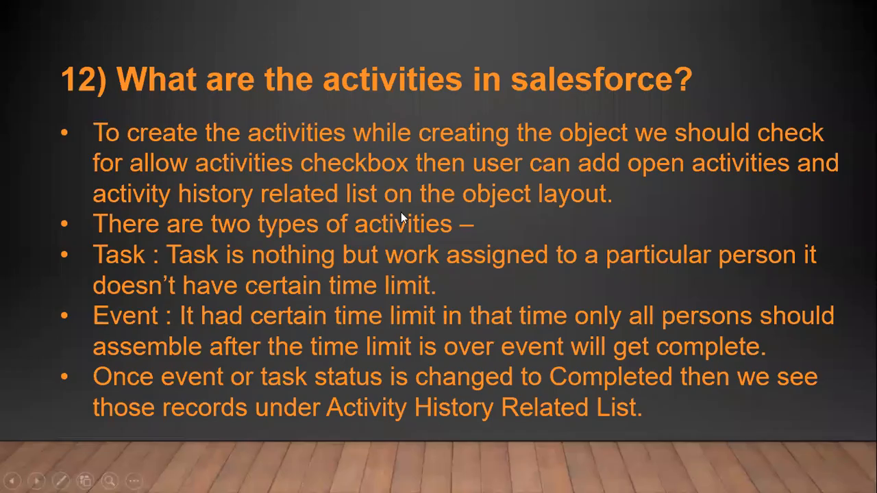
pyautogui.click(402, 213)
pyautogui.press('Left')
pyautogui.press('Right')
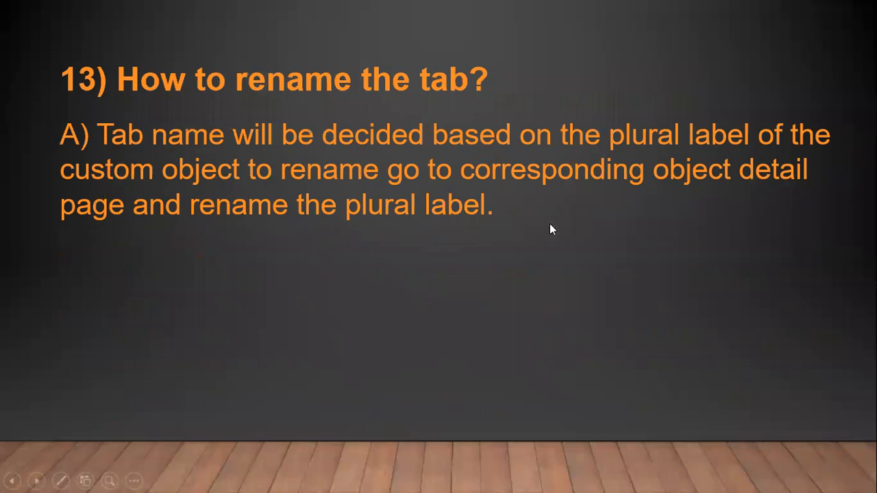
pyautogui.hotkey('alt', 'Tab')
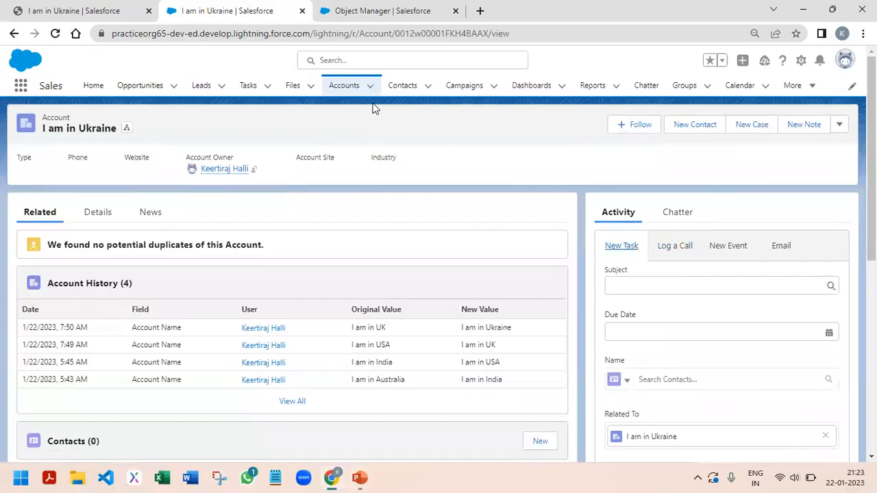
# Open the StudentDetailssss list in the Sales app and open its object definition for editing
pyautogui.click(350, 92)
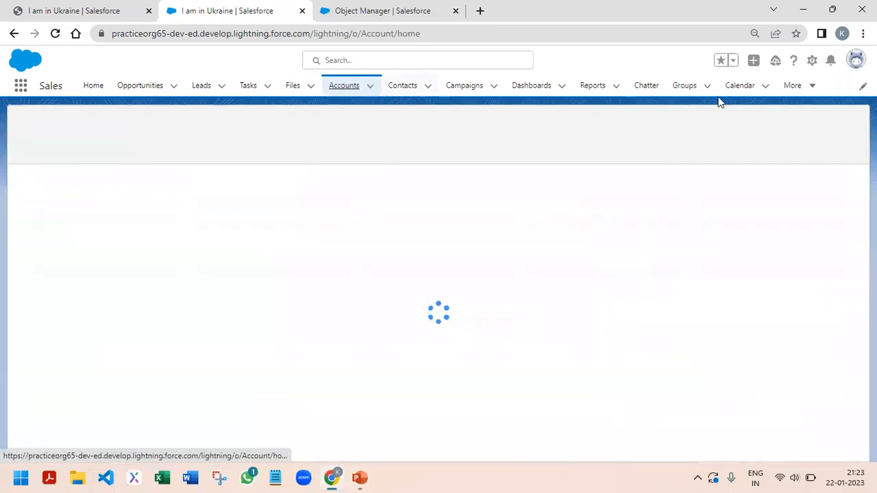
pyautogui.click(807, 87)
pyautogui.click(781, 194)
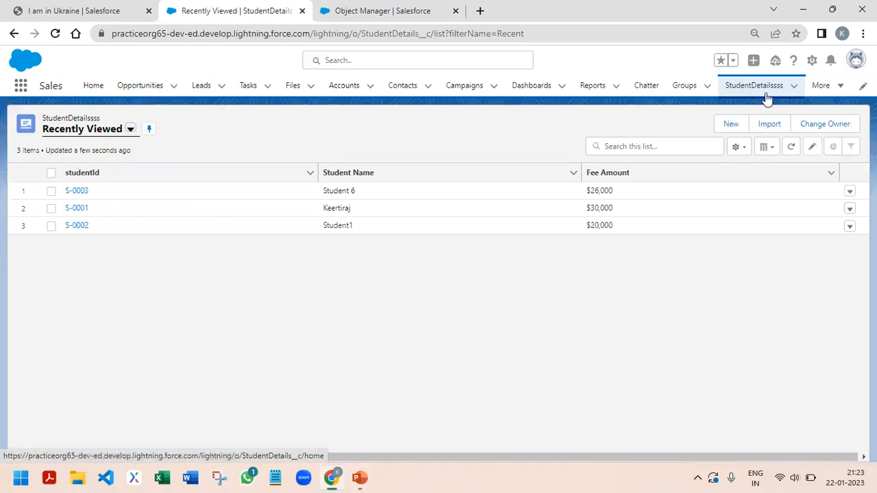
pyautogui.click(814, 63)
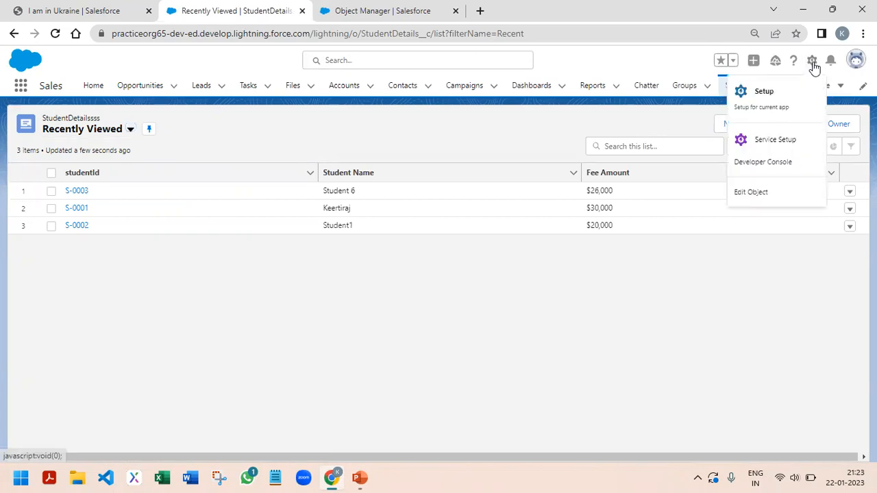
pyautogui.click(752, 194)
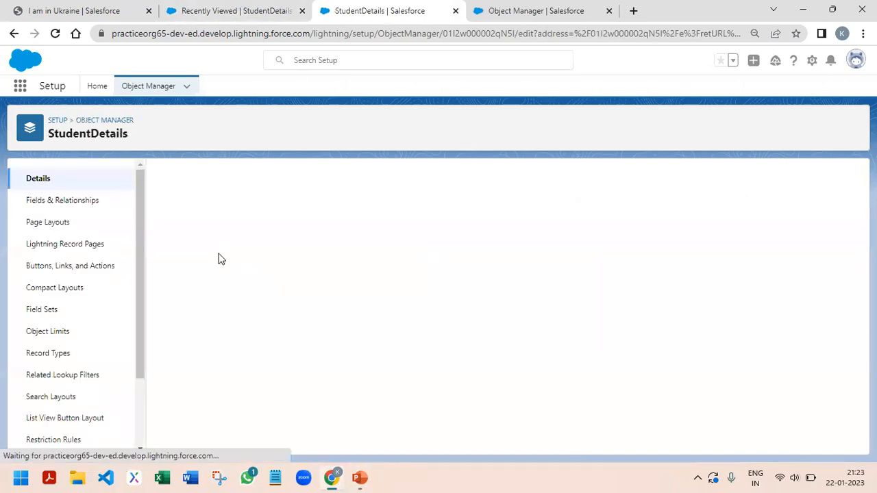
# Set the object's plural label to "Student Details", save the definition, and reload the student records list
pyautogui.click(367, 270)
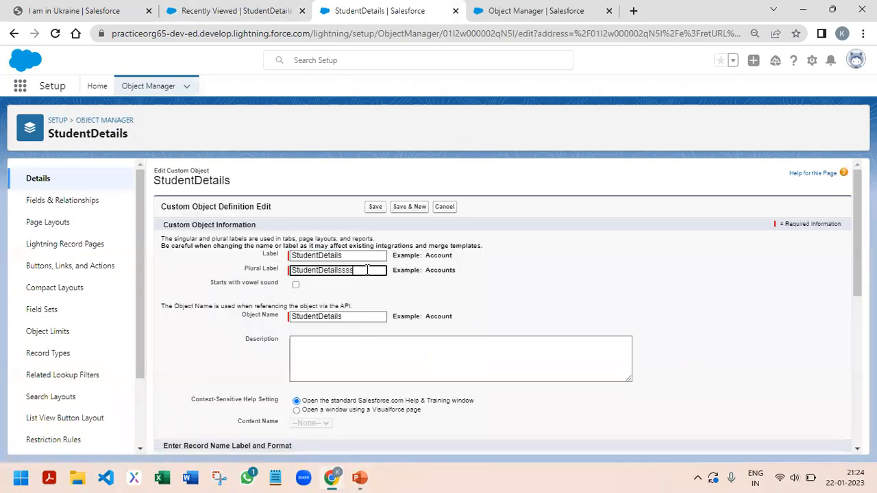
pyautogui.press('BackSpace')
pyautogui.press('BackSpace')
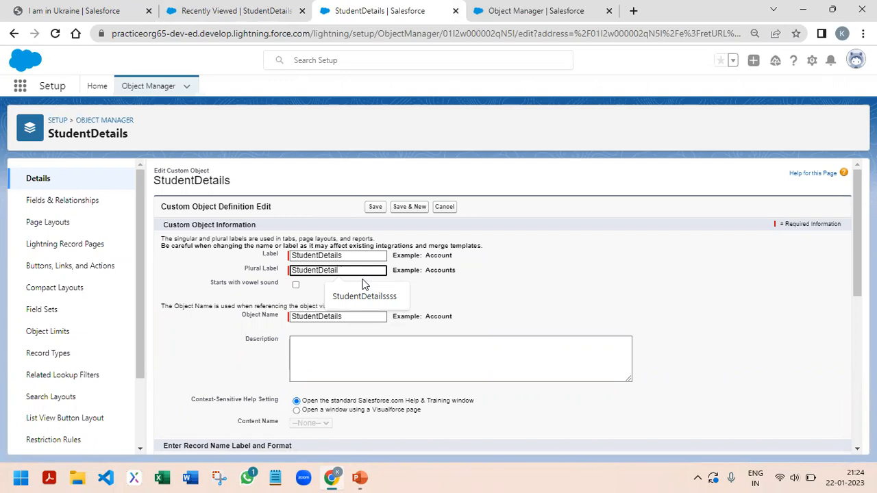
pyautogui.click(317, 270)
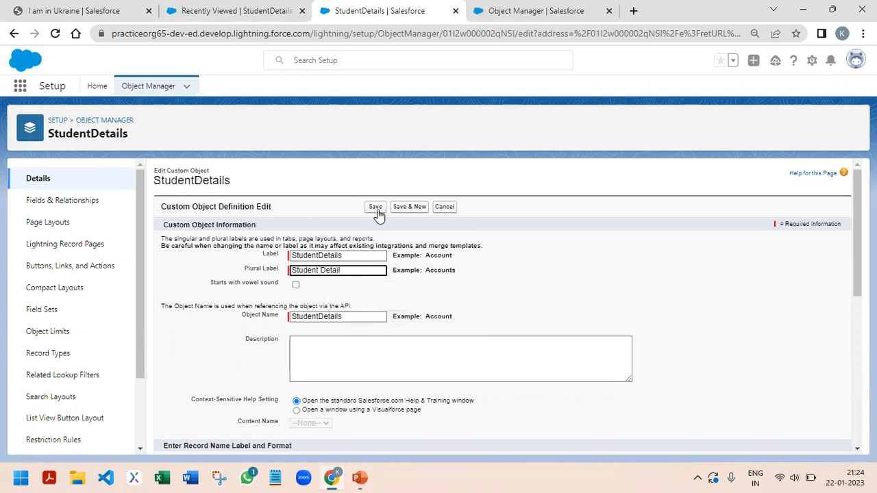
pyautogui.click(377, 207)
pyautogui.click(235, 8)
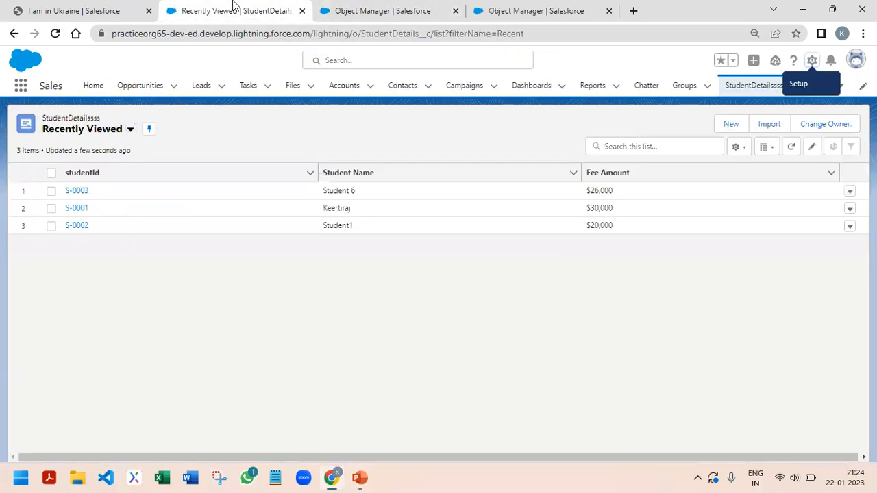
pyautogui.click(52, 34)
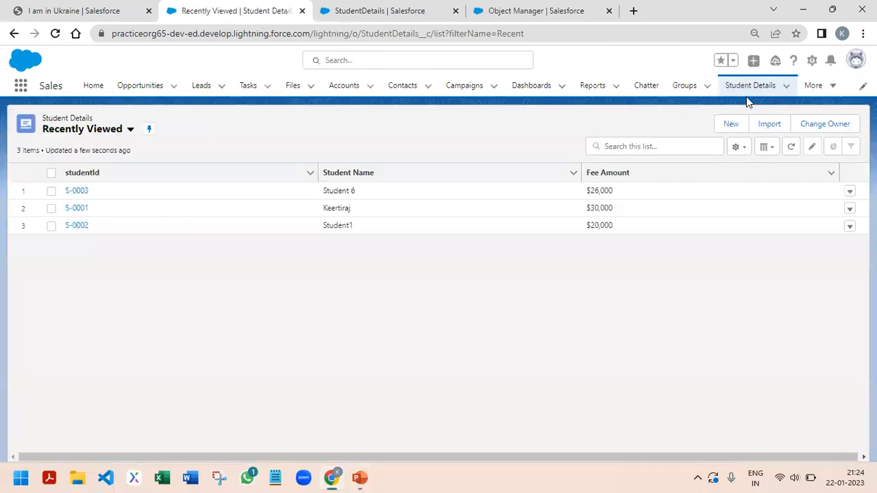
# Switch to the PowerPoint slide show, advance to question 14 on displaying multiple columns, and return to the Chrome browser
pyautogui.moveTo(356, 479)
pyautogui.click(428, 410)
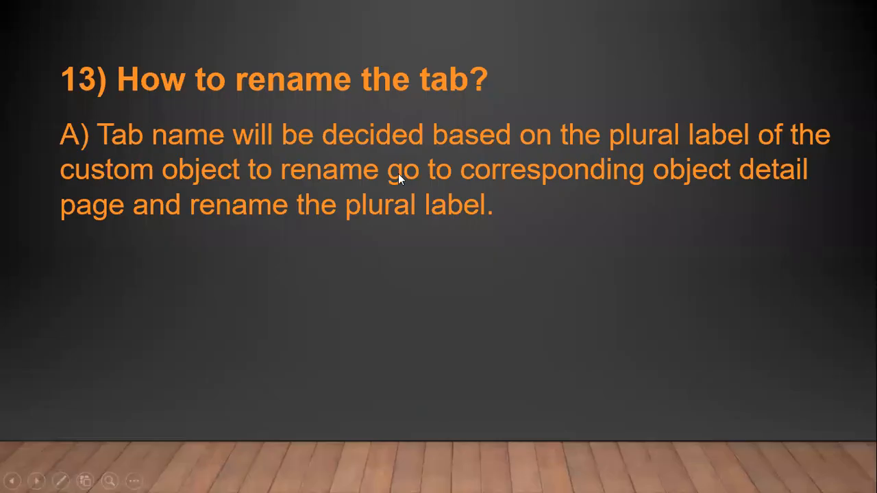
pyautogui.click(398, 173)
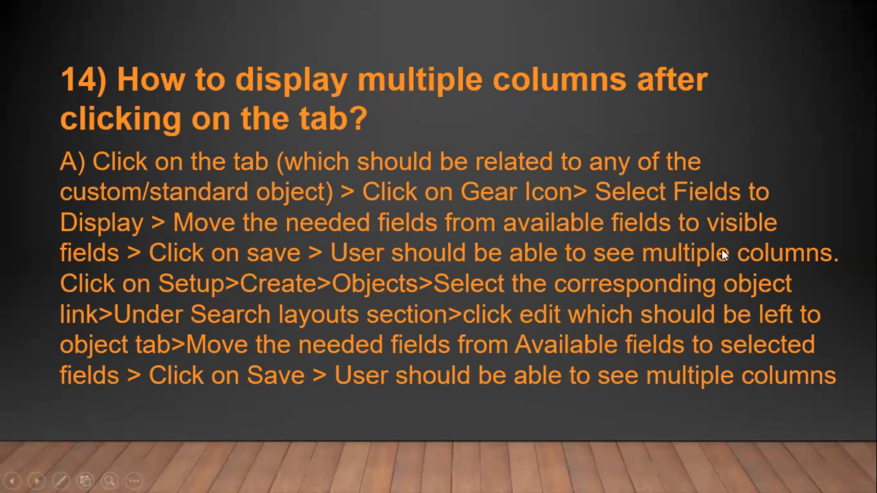
pyautogui.hotkey('alt', 'Tab')
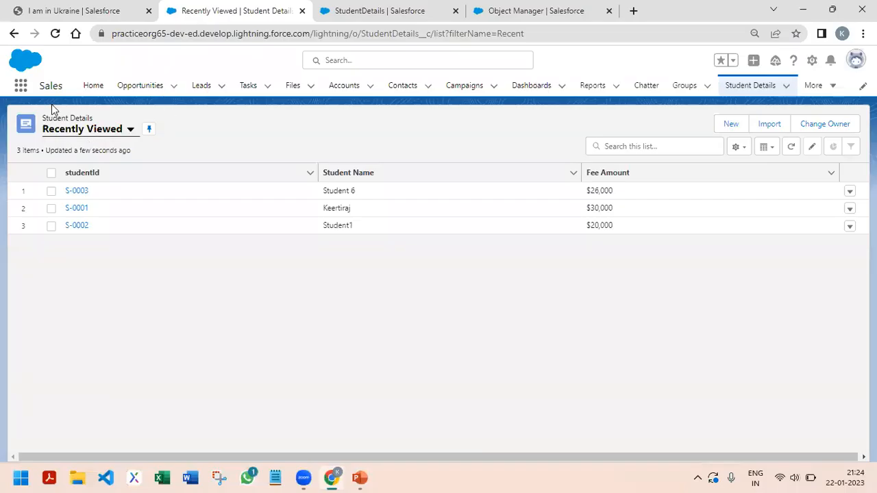
# Show the student records in the High Fees Students list view
pyautogui.click(130, 130)
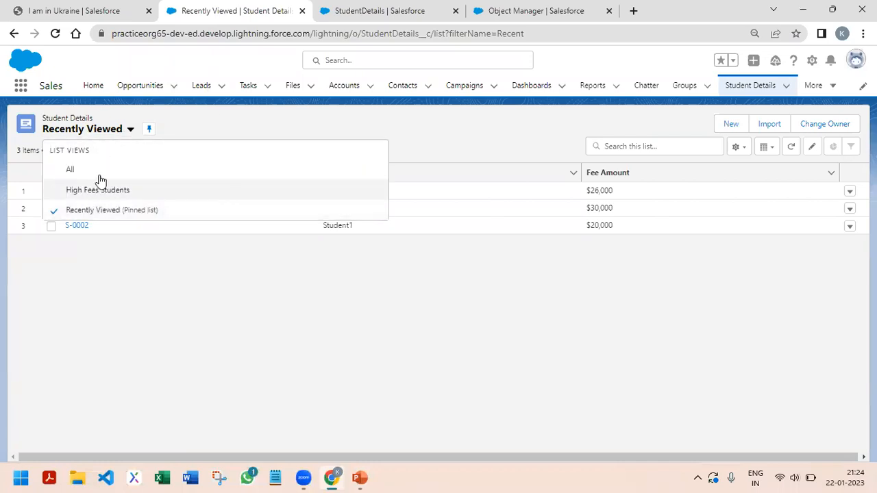
pyautogui.click(478, 286)
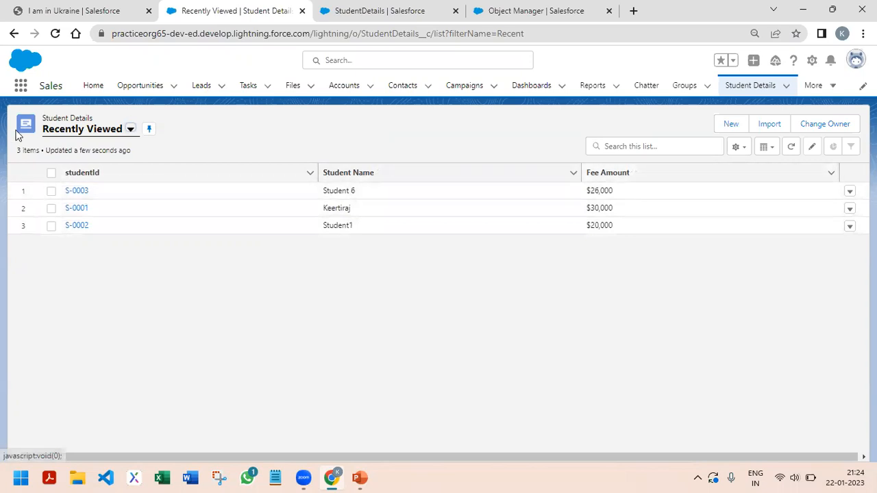
pyautogui.click(96, 130)
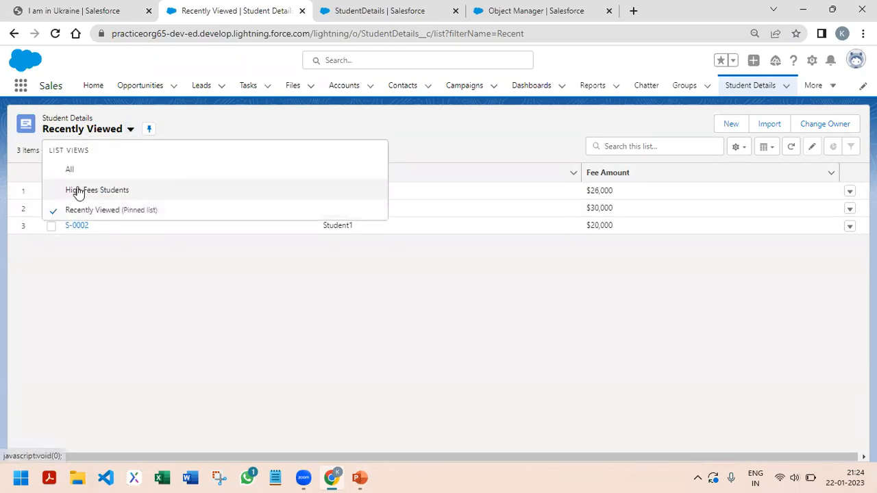
pyautogui.click(75, 189)
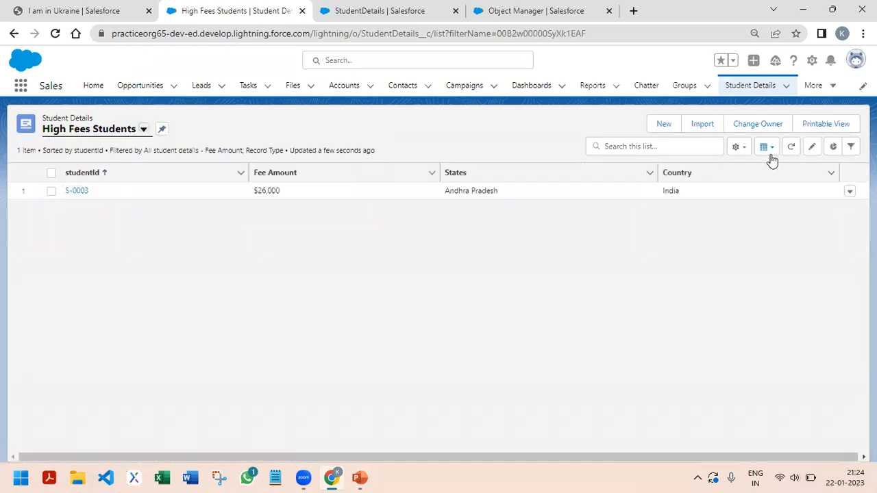
# Add the Student email and Student Name fields to the High Fees Students list view's visible columns and save
pyautogui.click(740, 150)
pyautogui.click(690, 292)
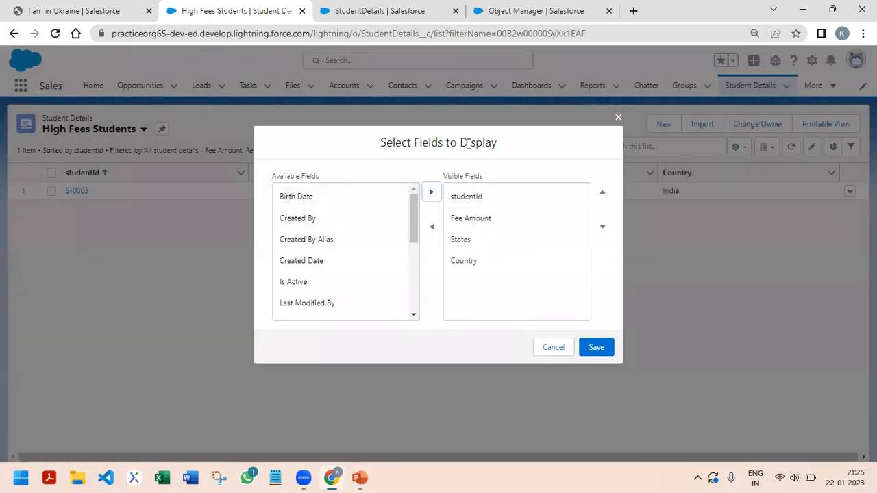
pyautogui.scroll(-1, 347, 288)
pyautogui.scroll(-3, 347, 289)
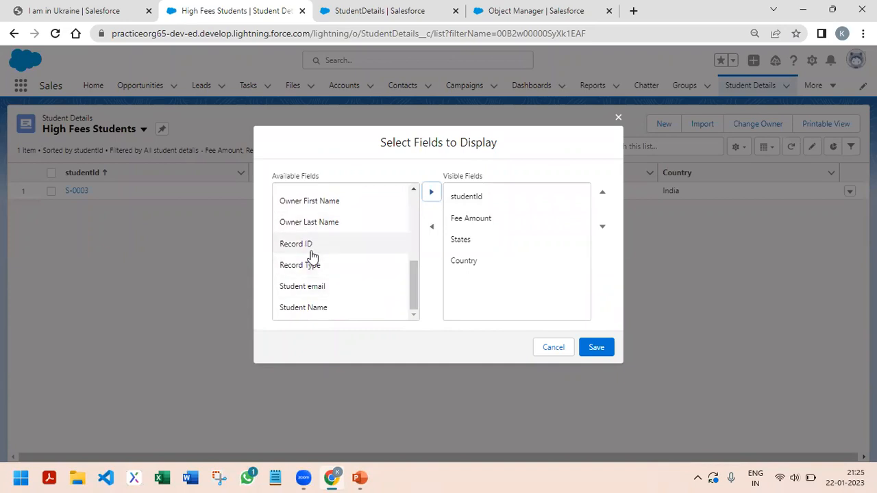
pyautogui.click(321, 288)
pyautogui.click(430, 194)
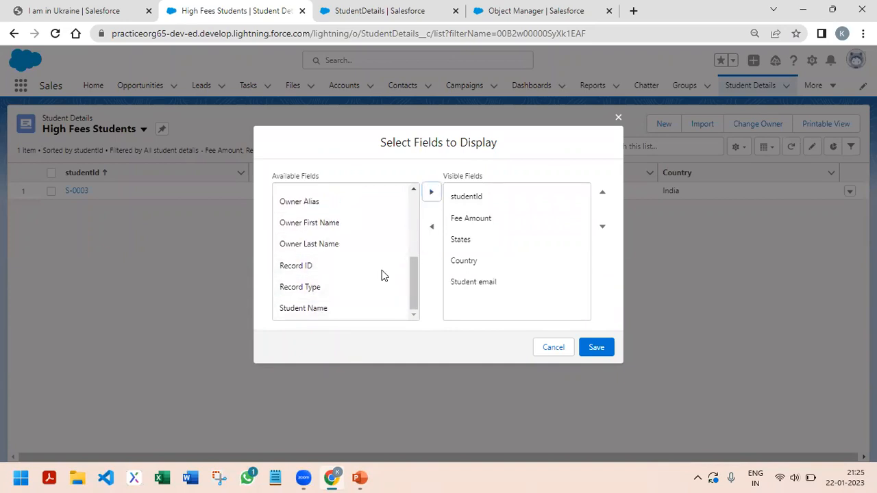
pyautogui.click(319, 309)
pyautogui.click(431, 193)
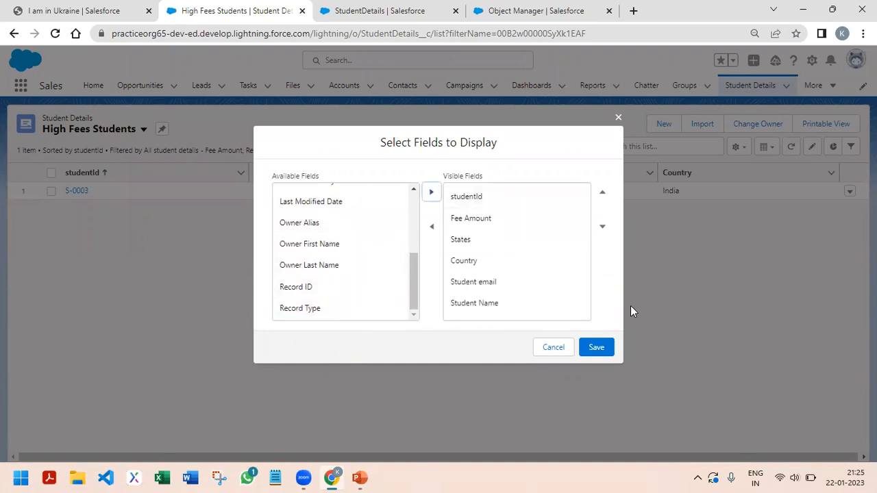
pyautogui.click(594, 351)
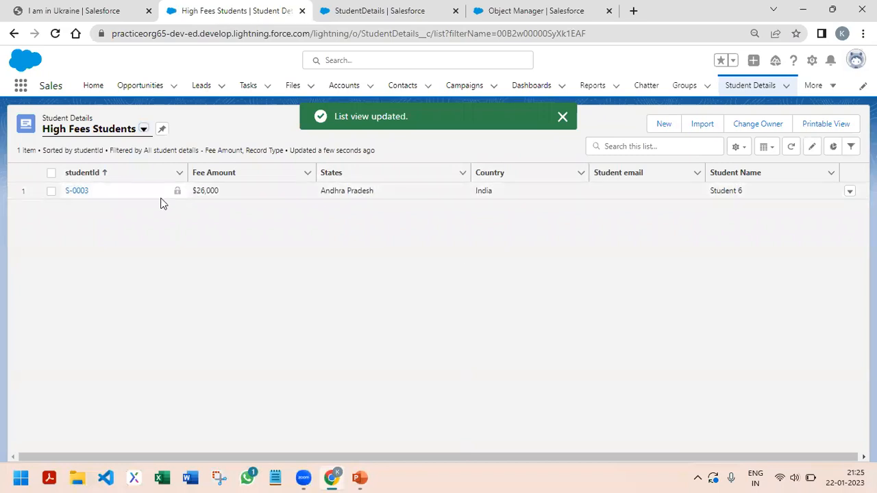
# Open student record S-0003, return to the list, and switch to the Recently Viewed list view
pyautogui.click(84, 193)
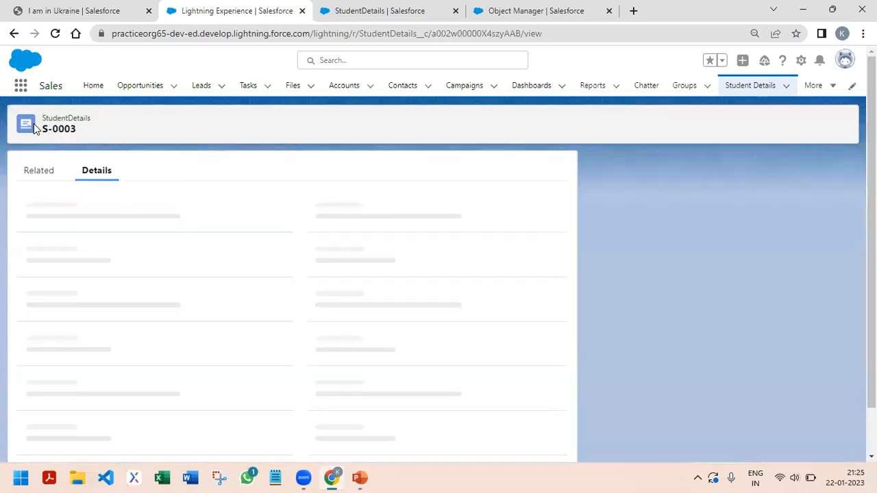
pyautogui.click(13, 33)
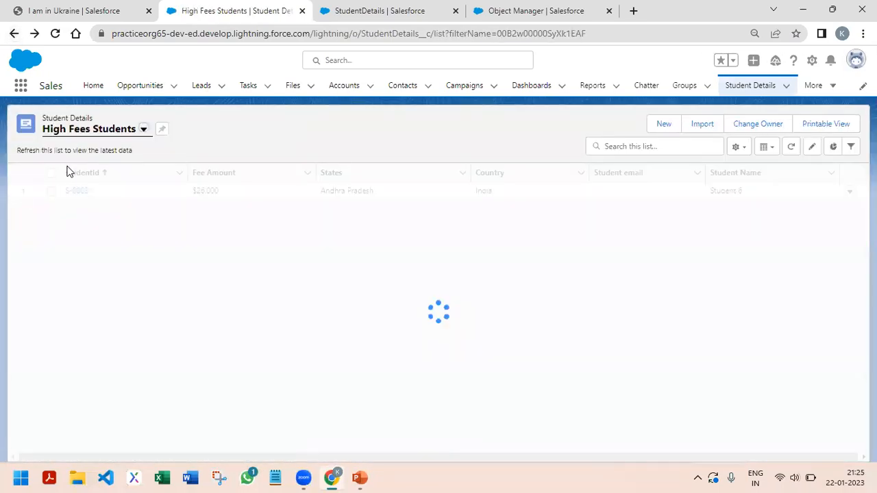
pyautogui.click(103, 131)
pyautogui.click(82, 213)
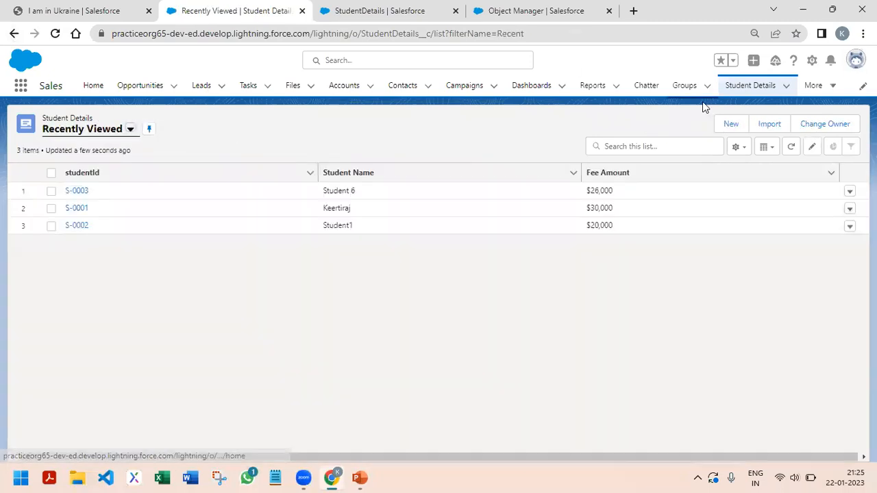
# Open the StudentDetails object's search layouts in Setup and start editing the Default Layout
pyautogui.click(813, 62)
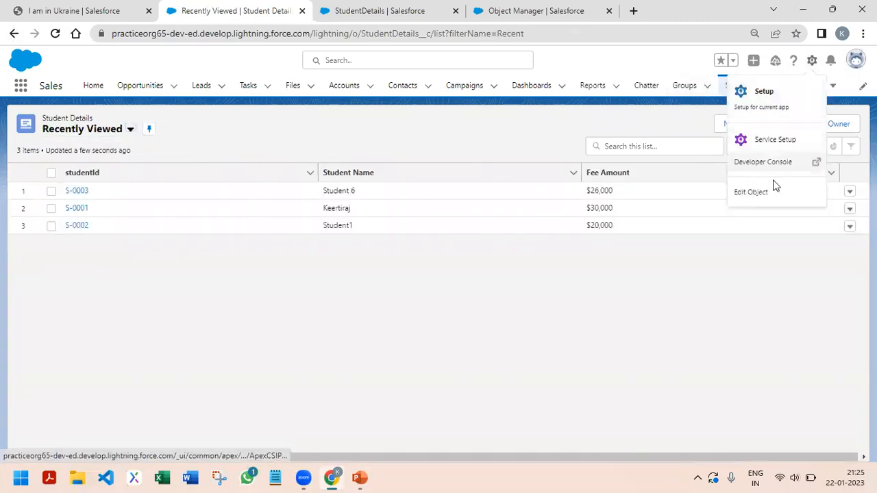
pyautogui.click(751, 191)
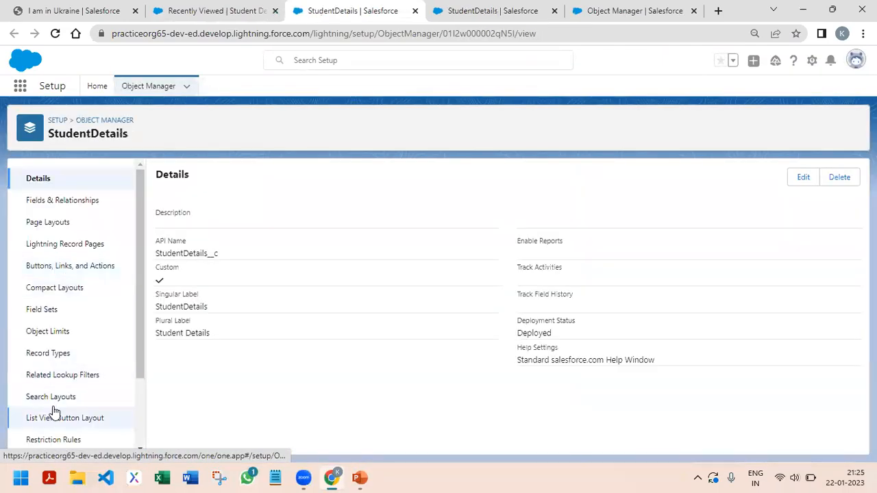
pyautogui.click(51, 400)
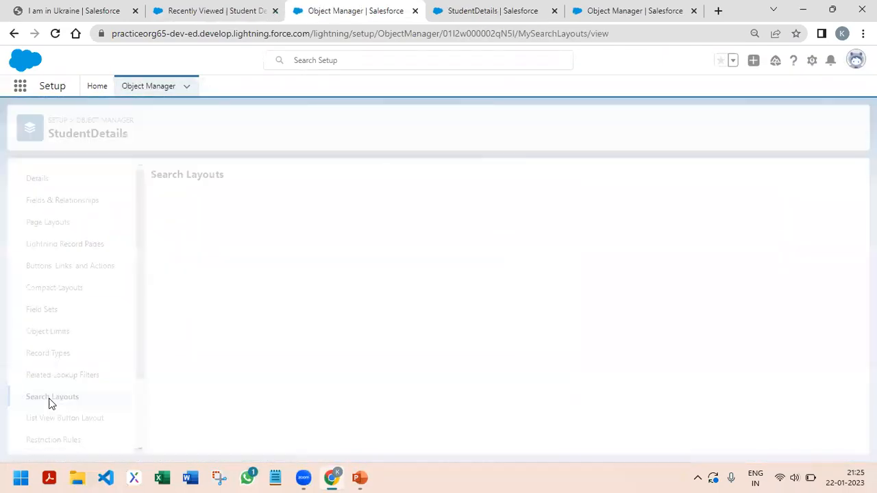
pyautogui.click(845, 229)
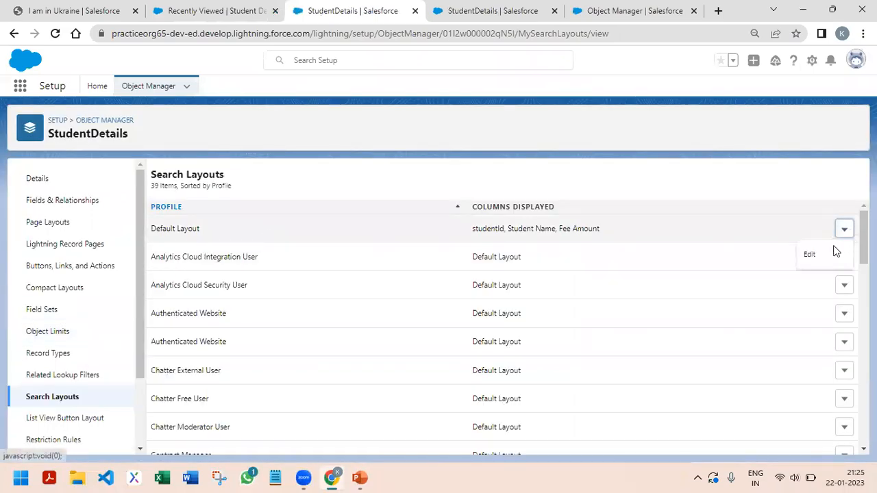
pyautogui.click(828, 254)
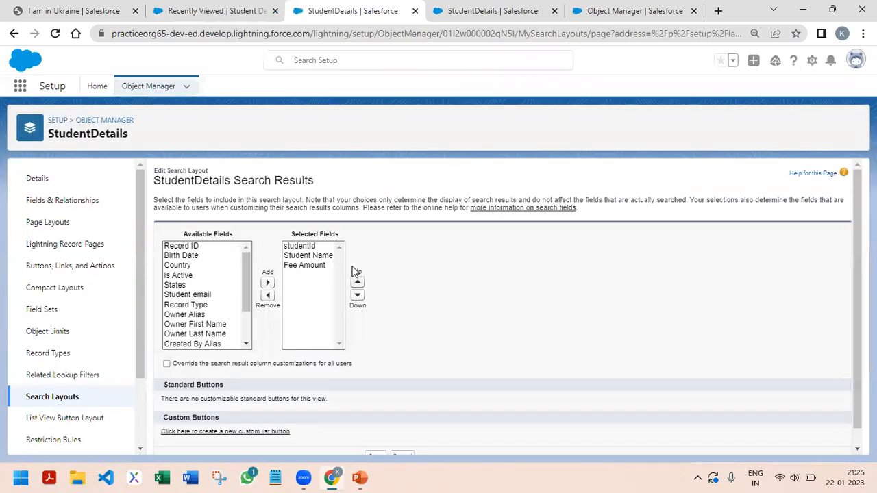
# Add Student email and Is Active to the search layout's selected fields and save the layout
pyautogui.click(203, 298)
pyautogui.click(267, 283)
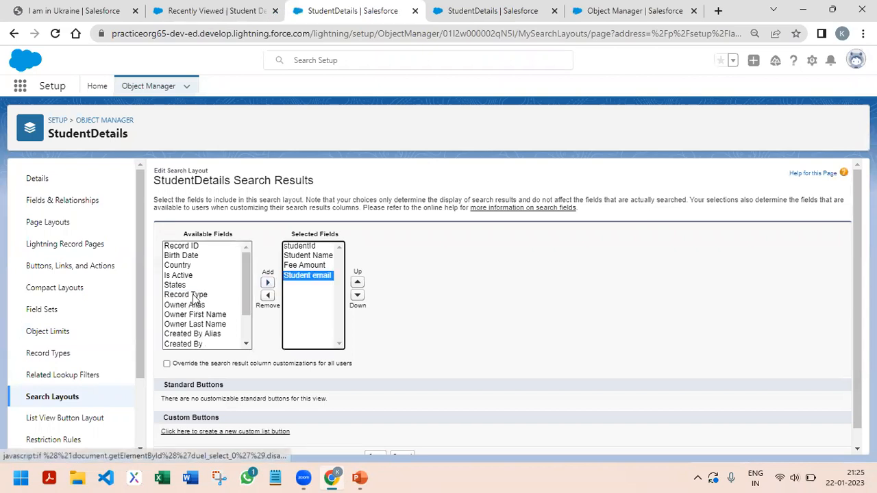
pyautogui.click(179, 276)
pyautogui.click(267, 283)
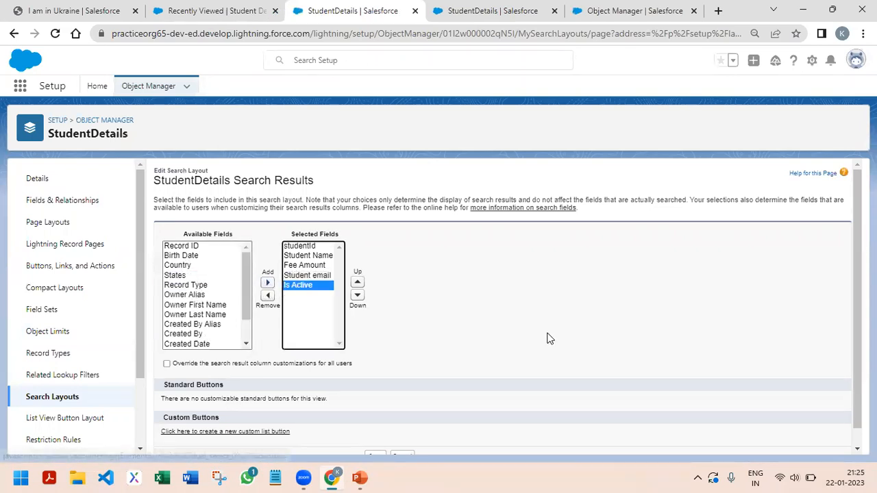
pyautogui.scroll(-1, 548, 336)
pyautogui.click(377, 440)
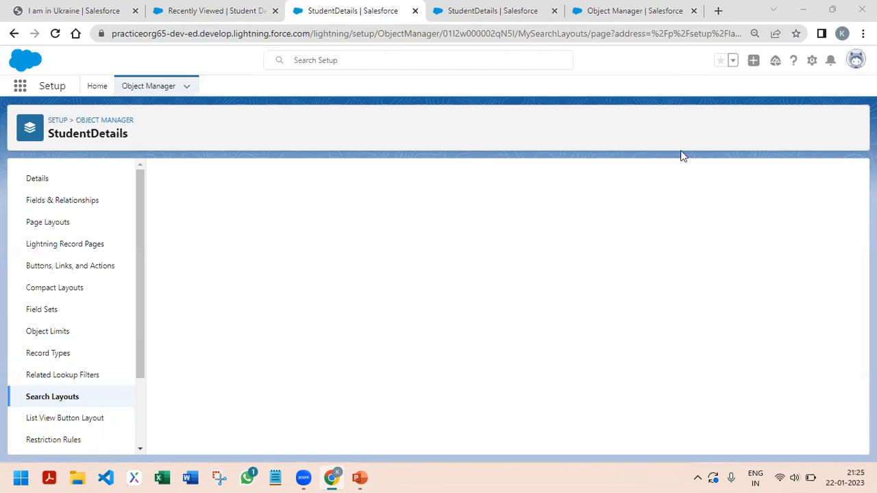
# Return to the Recently Viewed student records list and reload it to check its columns
pyautogui.click(493, 11)
pyautogui.click(610, 12)
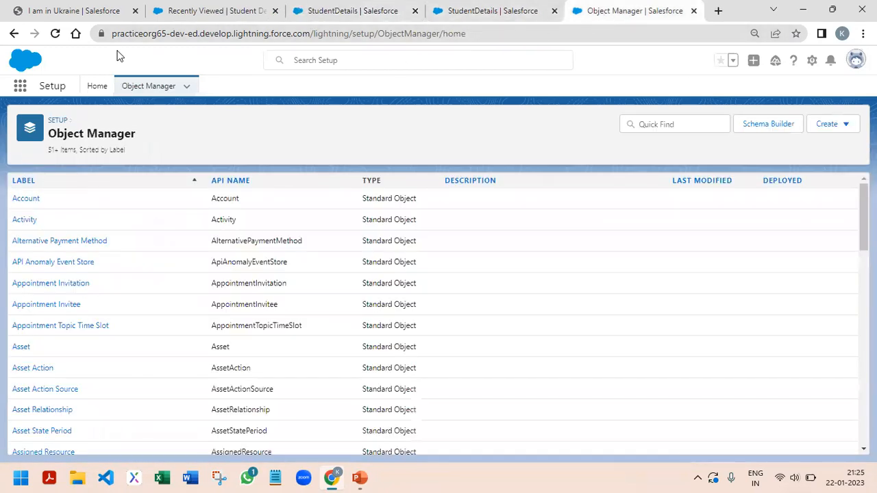
pyautogui.click(192, 11)
pyautogui.click(55, 34)
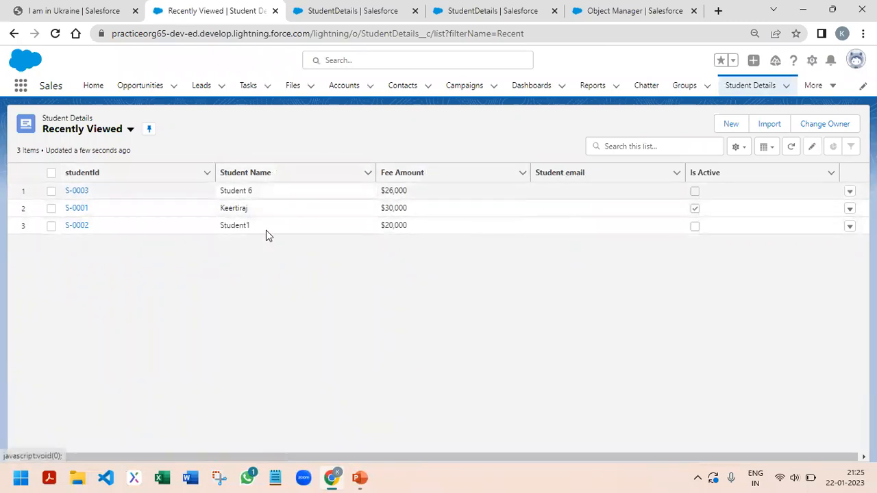
# Switch to the PowerPoint slide show, advance through question 15 to question 16 on dependent picklists, and return to the Chrome browser
pyautogui.moveTo(360, 477)
pyautogui.click(440, 388)
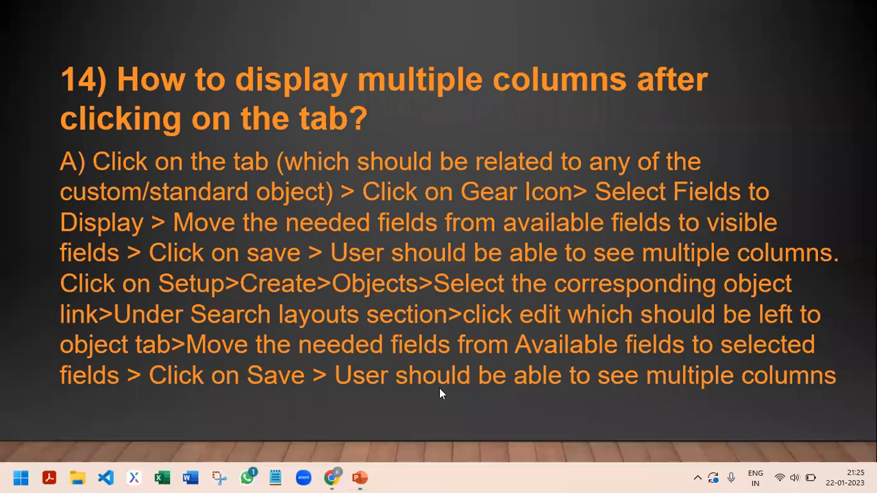
pyautogui.click(371, 194)
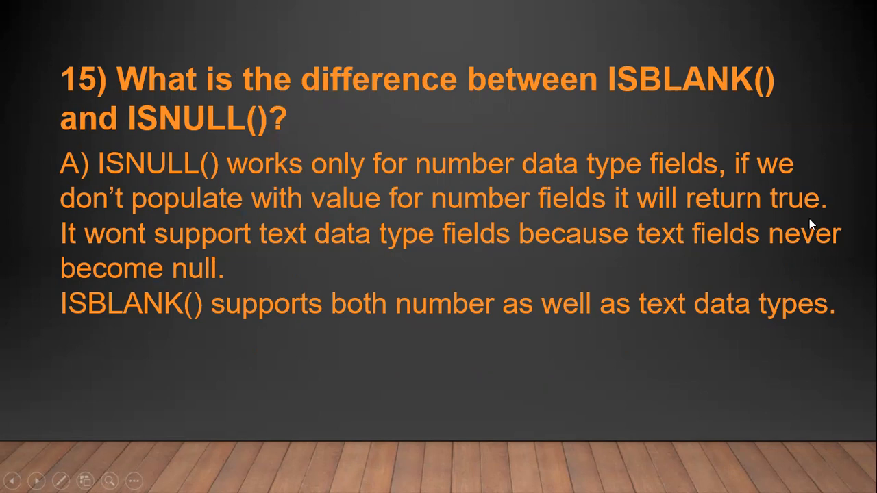
pyautogui.press('Right')
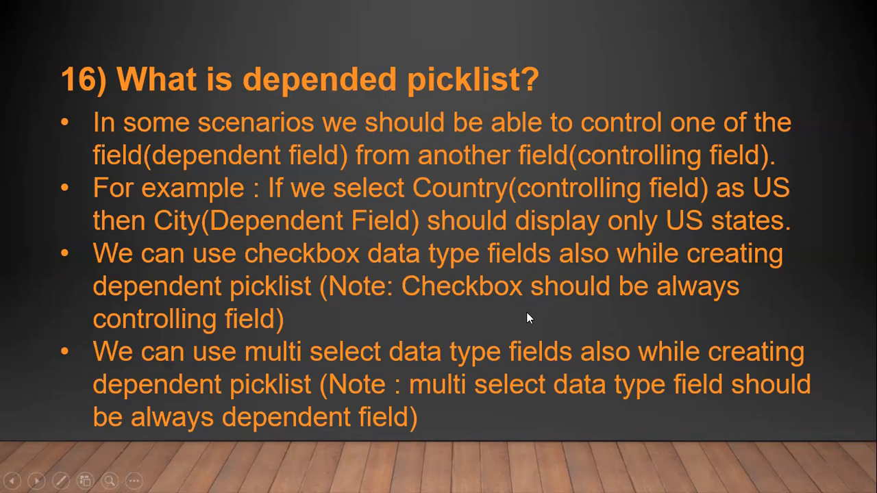
pyautogui.hotkey('alt', 'Tab')
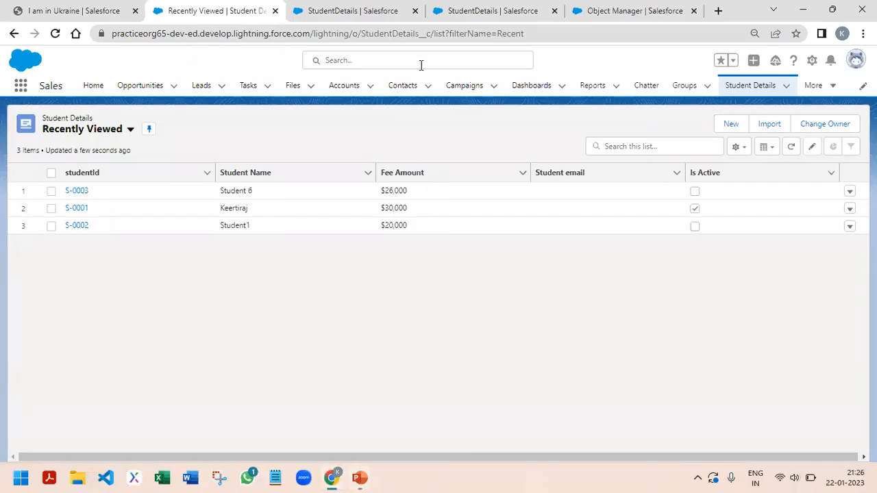
# Open record S-0003 for editing, change Country to USA and then UK, and inspect the States options without saving
pyautogui.click(81, 190)
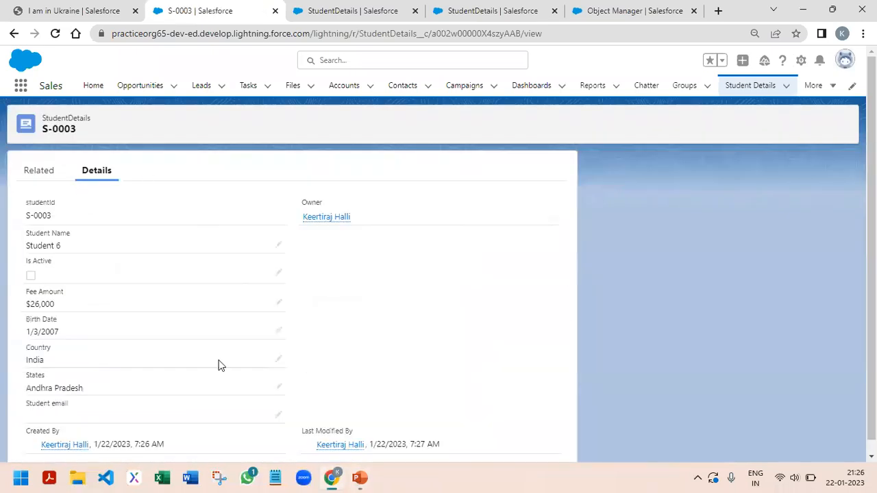
pyautogui.click(278, 358)
pyautogui.click(131, 394)
pyautogui.scroll(-1, 107, 288)
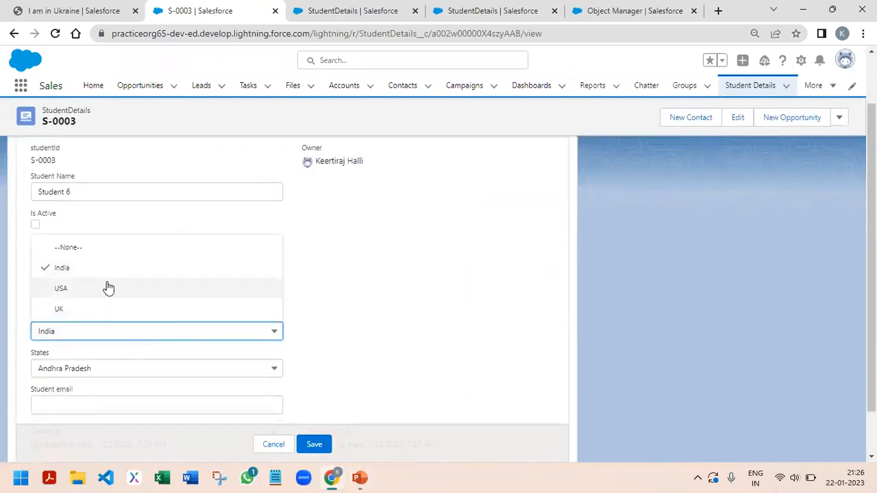
pyautogui.click(96, 300)
pyautogui.click(86, 333)
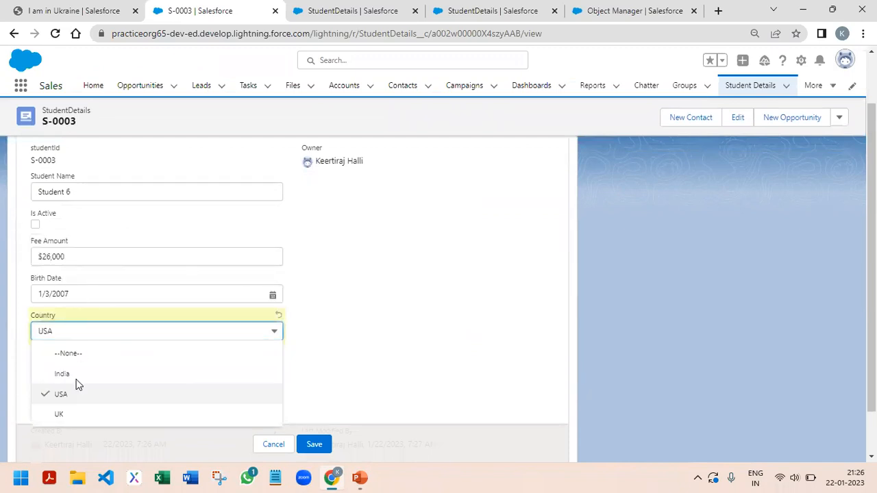
pyautogui.click(66, 414)
pyautogui.click(149, 365)
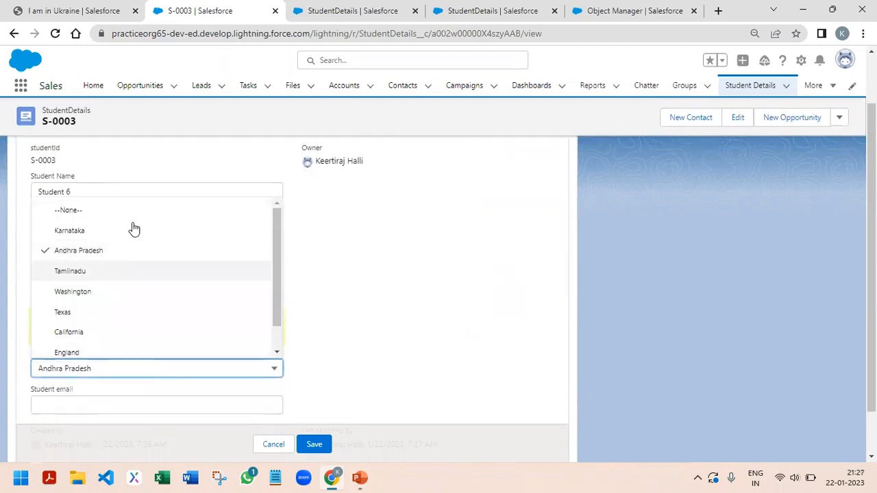
pyautogui.click(275, 363)
# Open the StudentDetails object's field dependencies in Setup and start a new dependency
pyautogui.click(801, 60)
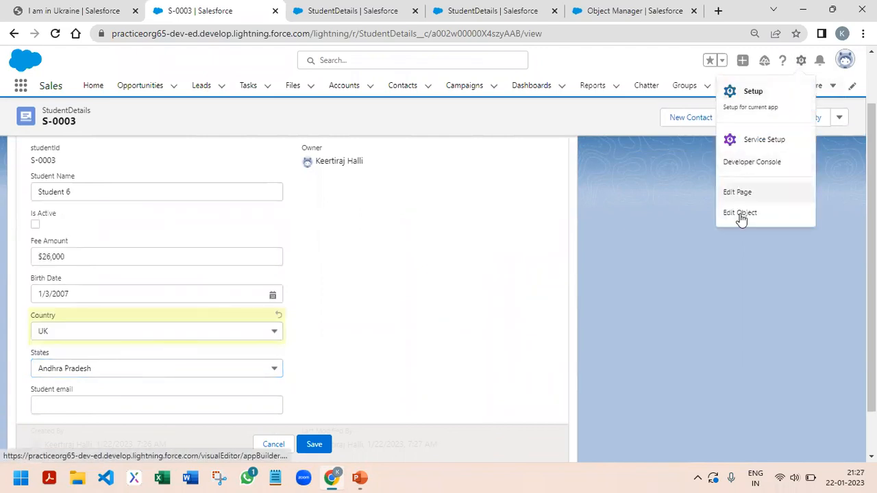
pyautogui.click(739, 214)
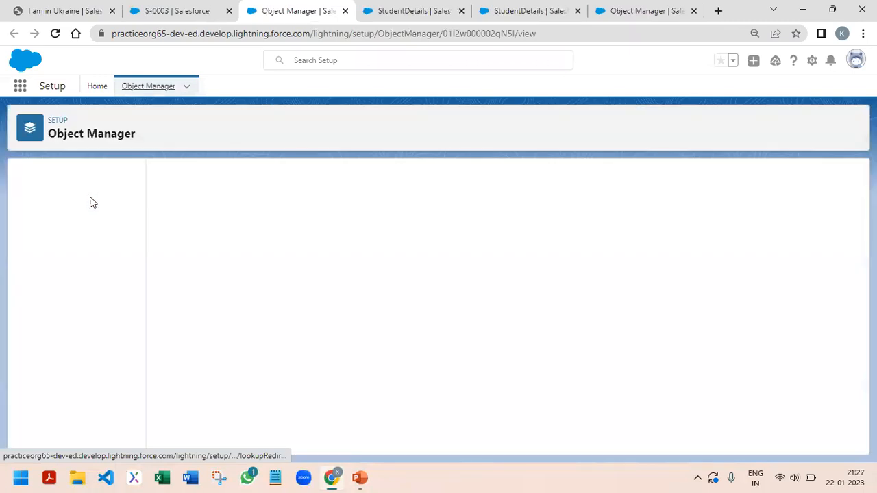
pyautogui.click(65, 200)
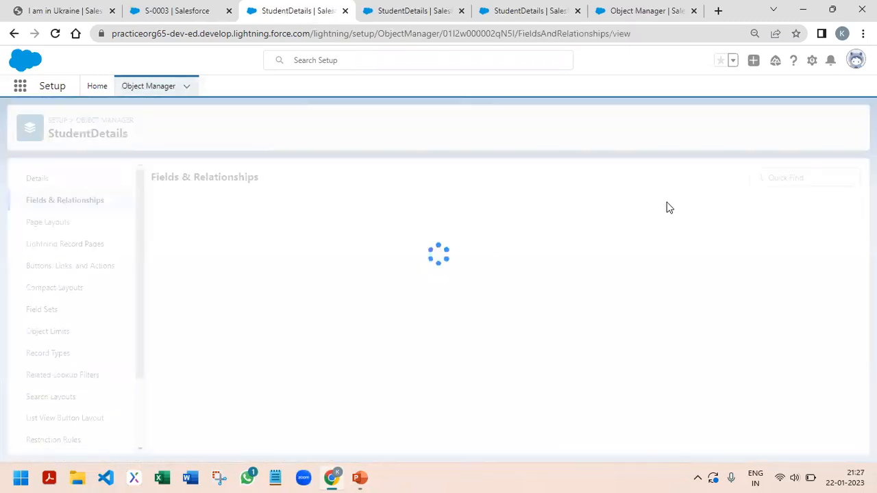
pyautogui.click(711, 181)
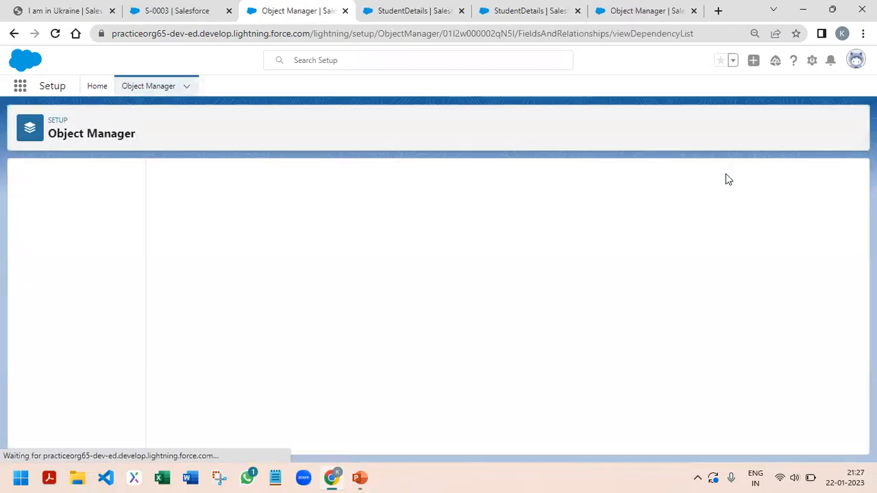
pyautogui.click(385, 229)
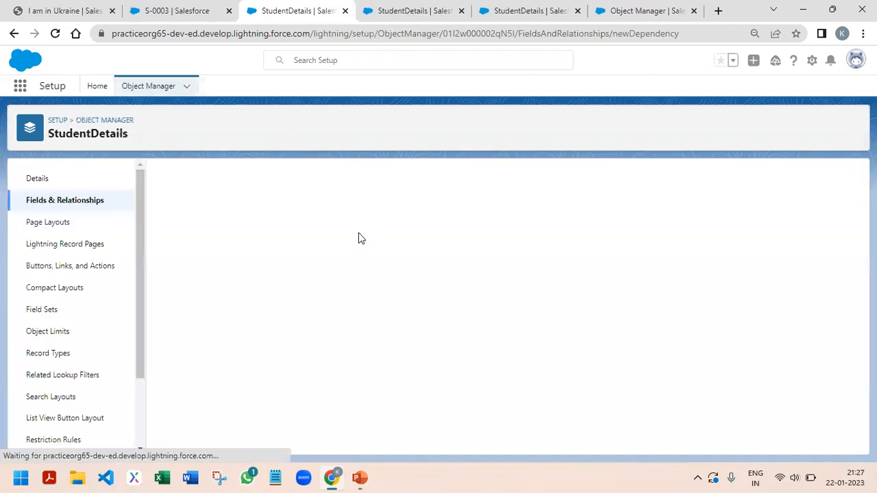
# Set Country as the controlling field and States as the dependent field, and continue to the dependency's value matrix
pyautogui.click(298, 288)
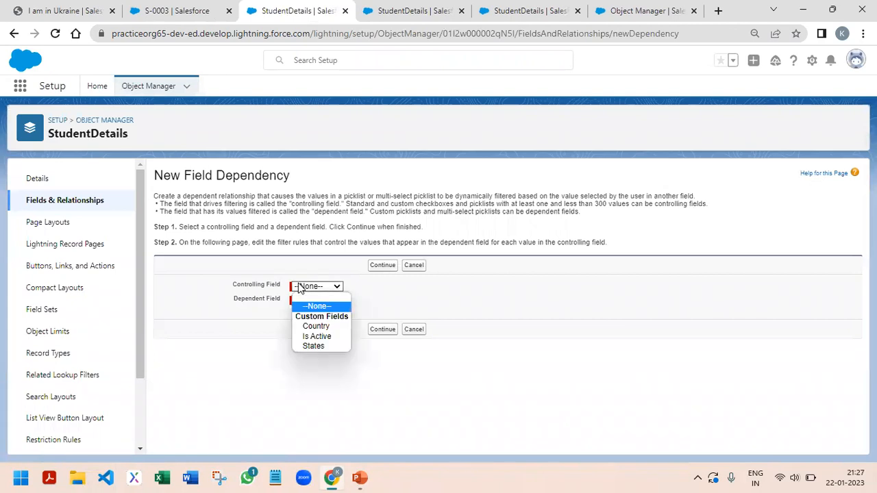
pyautogui.click(314, 326)
pyautogui.click(312, 301)
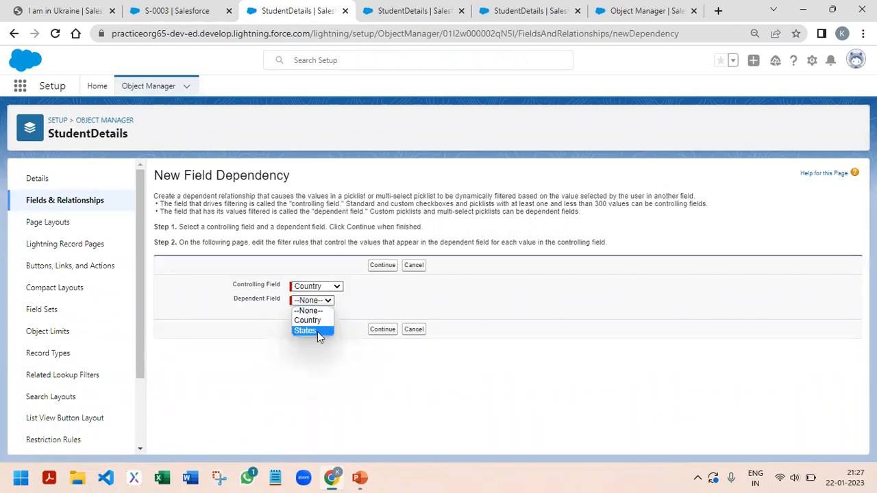
pyautogui.click(317, 332)
pyautogui.click(381, 267)
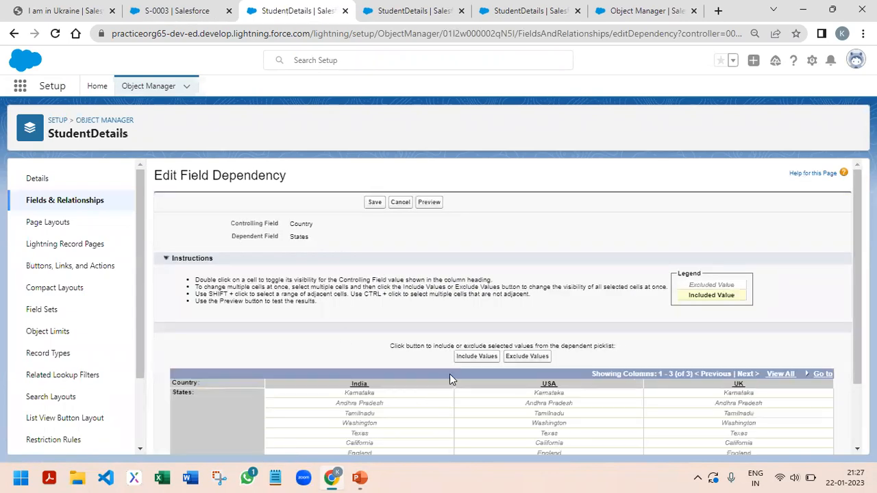
# Include Karnataka, Andhra Pradesh and Tamilnadu for India; Washington, Texas and California for USA; England and Scotland for UK, and save the dependency
pyautogui.scroll(-2, 449, 375)
pyautogui.click(373, 315)
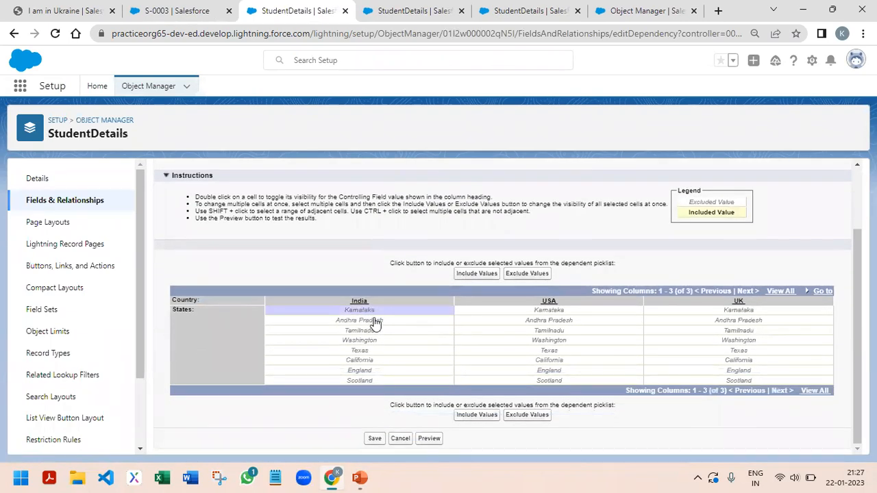
pyautogui.keyDown('shift'); pyautogui.click(375, 322); pyautogui.keyUp('shift')
pyautogui.keyDown('shift'); pyautogui.click(373, 331); pyautogui.keyUp('shift')
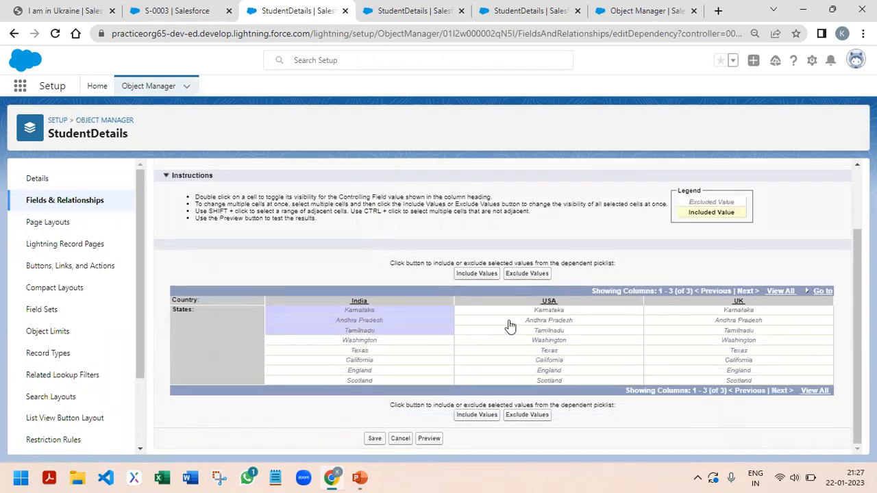
pyautogui.keyDown('ctrl'); pyautogui.click(556, 340); pyautogui.keyUp('ctrl')
pyautogui.keyDown('ctrl'); pyautogui.click(556, 351); pyautogui.keyUp('ctrl')
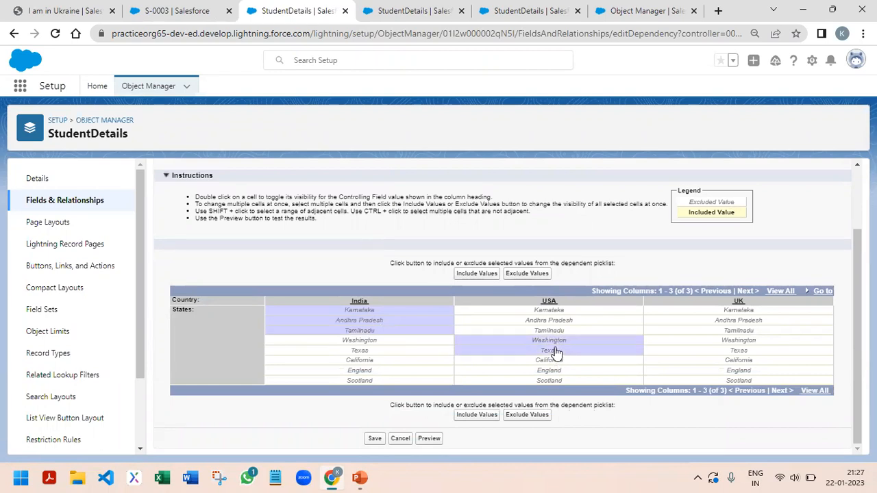
pyautogui.keyDown('ctrl'); pyautogui.click(560, 361); pyautogui.keyUp('ctrl')
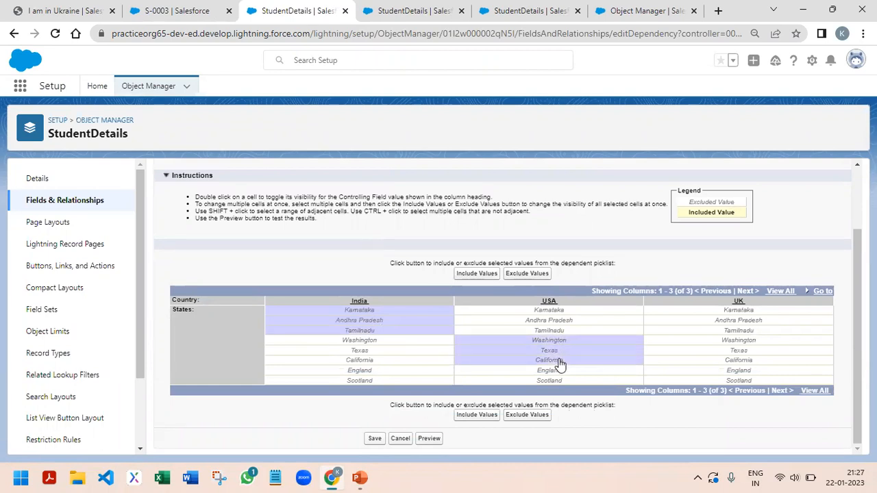
pyautogui.keyDown('ctrl'); pyautogui.click(750, 371); pyautogui.keyUp('ctrl')
pyautogui.keyDown('ctrl'); pyautogui.click(748, 381); pyautogui.keyUp('ctrl')
pyautogui.click(477, 416)
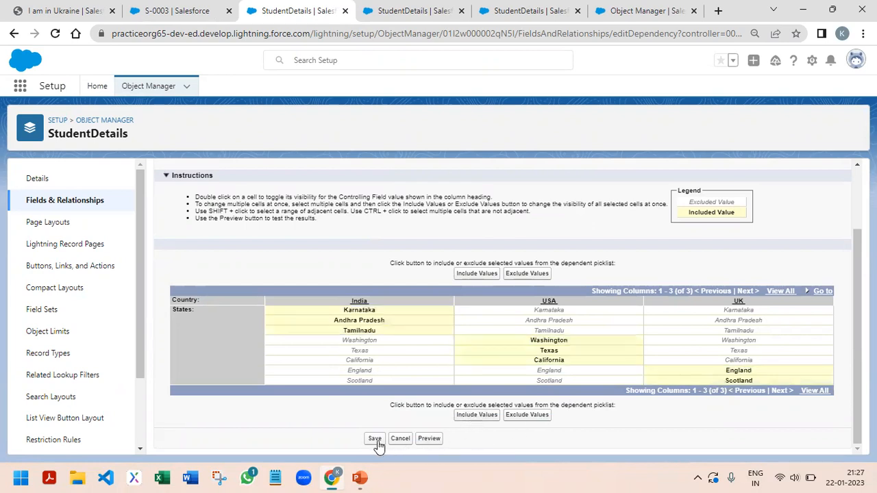
pyautogui.click(376, 440)
# Return to record S-0003, discard its unsaved edits, and reload the page
pyautogui.click(414, 10)
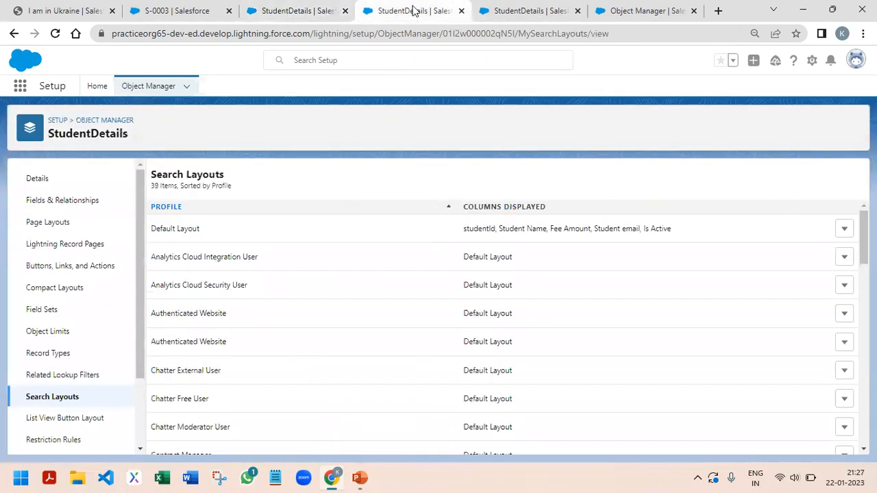
pyautogui.click(510, 8)
pyautogui.click(670, 8)
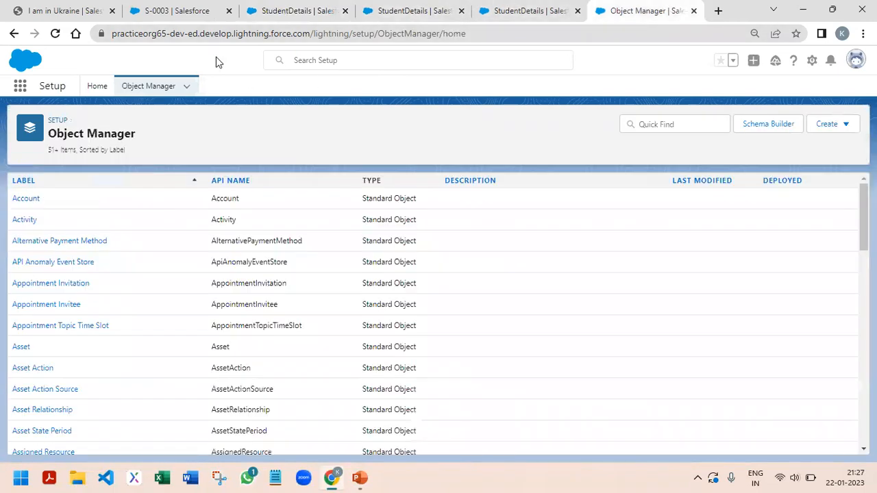
pyautogui.click(177, 10)
pyautogui.click(274, 443)
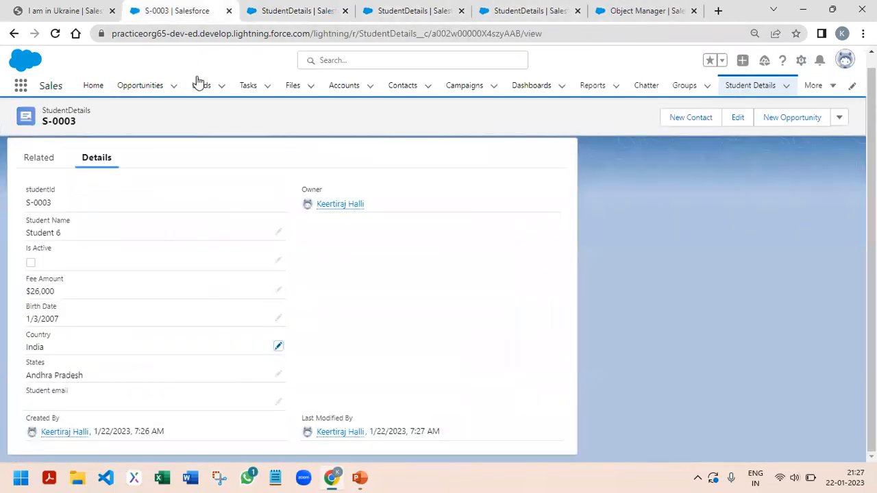
pyautogui.click(54, 33)
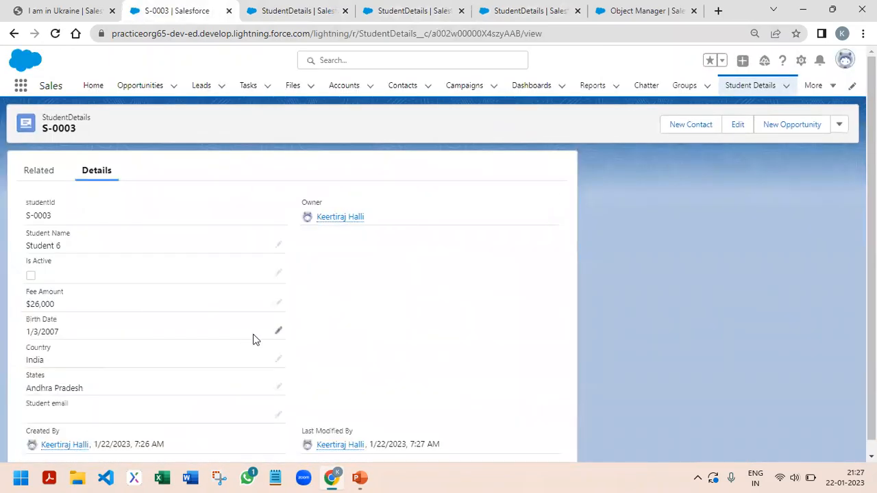
# Open record S-0003 for inline editing, set Country to USA, and check which States options are offered
pyautogui.click(279, 359)
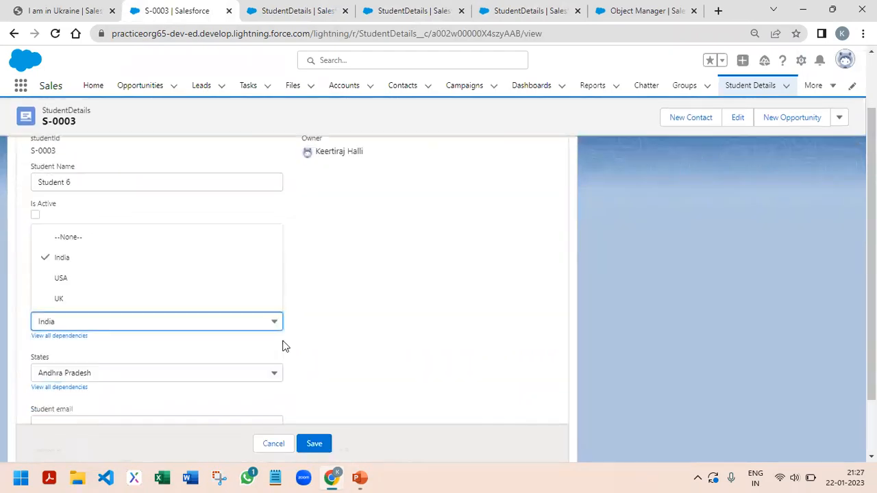
pyautogui.scroll(-1, 285, 347)
pyautogui.click(80, 229)
pyautogui.click(100, 321)
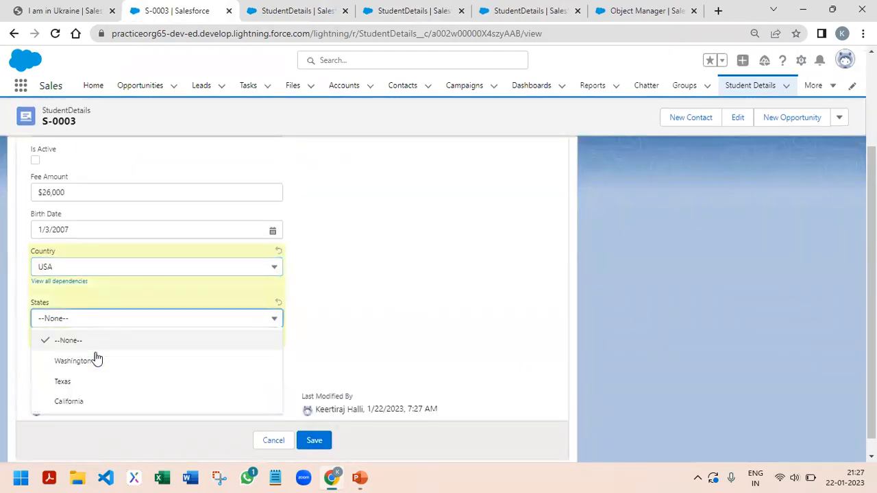
# Set the record's Country to UK and States to England, and save the record
pyautogui.click(102, 272)
pyautogui.click(82, 351)
pyautogui.click(104, 321)
pyautogui.click(82, 361)
pyautogui.click(314, 440)
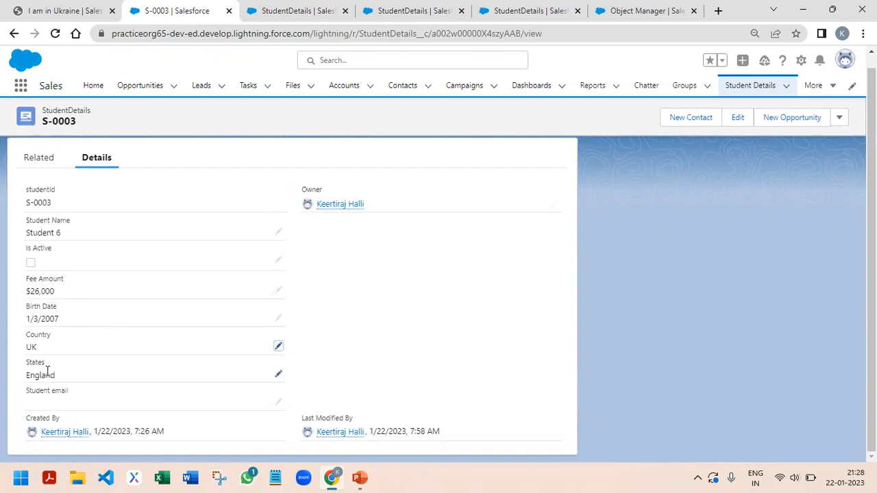
# Switch to the PowerPoint slide show and advance from question 16 to question 17 on Salesforce architecture
pyautogui.moveTo(360, 478)
pyautogui.click(442, 417)
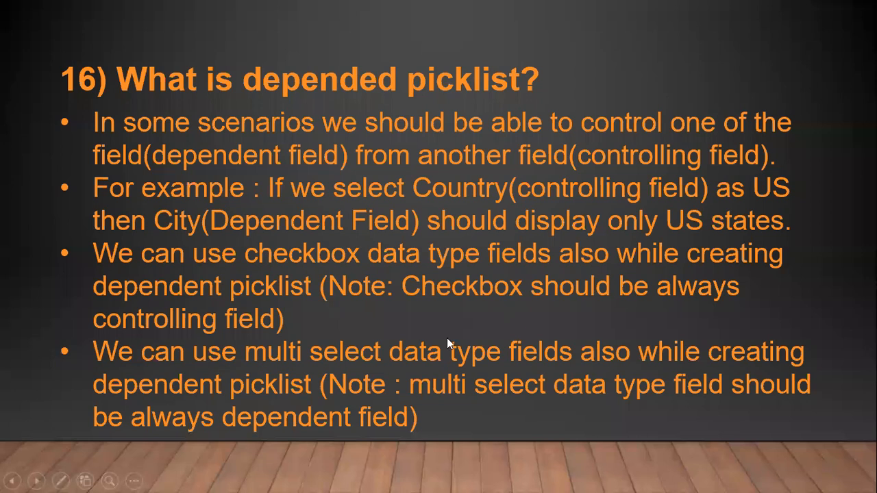
pyautogui.click(348, 345)
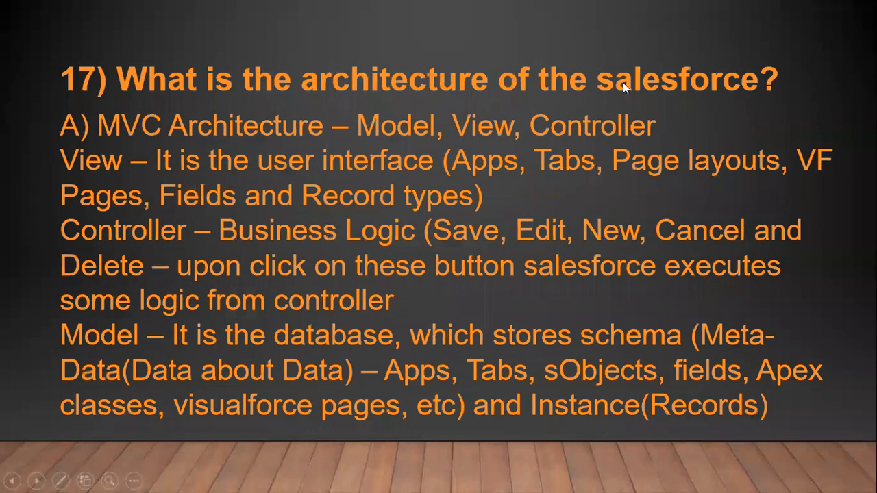